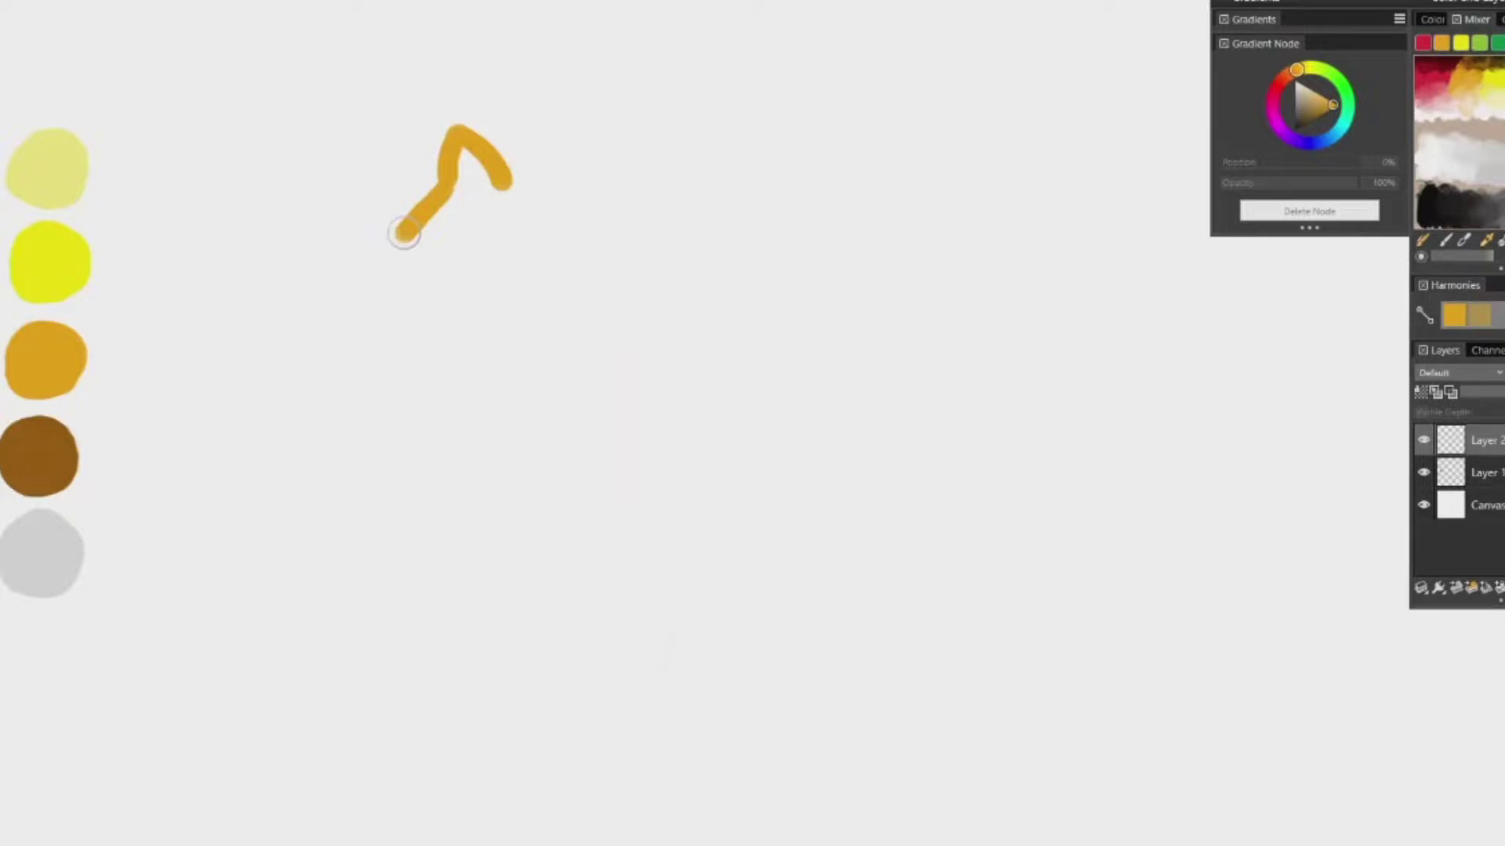
Paint a solid orange cat head silhouette with two pointed ears and spiky cheek fur on the upper part of the canvas
mouse_move(404, 234)
left_mouse_down()
mouse_move(407, 289)
mouse_move(477, 328)
mouse_move(664, 301)
left_mouse_up()
mouse_move(505, 186)
left_mouse_down()
mouse_move(600, 180)
mouse_move(607, 195)
mouse_move(643, 132)
mouse_move(680, 122)
mouse_move(687, 219)
mouse_move(713, 223)
mouse_move(699, 249)
mouse_move(725, 264)
mouse_move(657, 312)
left_mouse_up()
left_click_drag(709, 213, 724, 239)
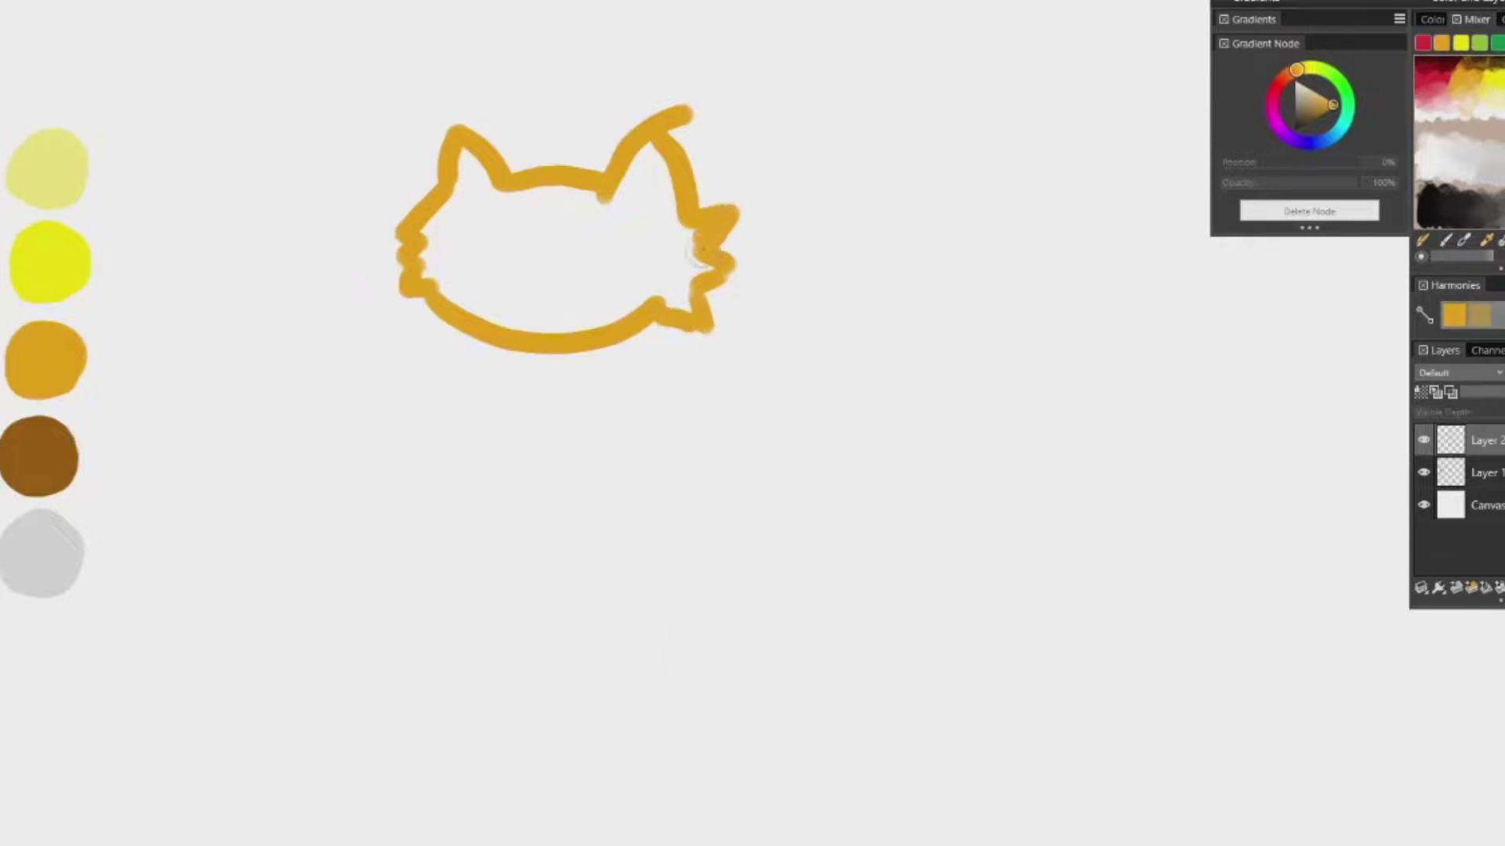
mouse_move(409, 213)
left_mouse_down()
mouse_move(385, 270)
mouse_move(427, 305)
mouse_move(423, 224)
left_mouse_up()
mouse_move(435, 282)
left_mouse_down()
mouse_move(469, 153)
mouse_move(470, 313)
mouse_move(525, 329)
mouse_move(576, 270)
mouse_move(650, 270)
mouse_move(674, 302)
mouse_move(584, 353)
left_mouse_up()
mouse_move(683, 309)
left_mouse_down()
mouse_move(707, 267)
mouse_move(699, 233)
mouse_move(672, 254)
mouse_move(641, 139)
mouse_move(613, 191)
mouse_move(617, 226)
mouse_move(647, 223)
mouse_move(637, 191)
mouse_move(588, 235)
mouse_move(504, 257)
mouse_move(503, 235)
mouse_move(603, 202)
mouse_move(523, 212)
mouse_move(552, 266)
left_mouse_up()
left_click_drag(509, 166, 610, 166)
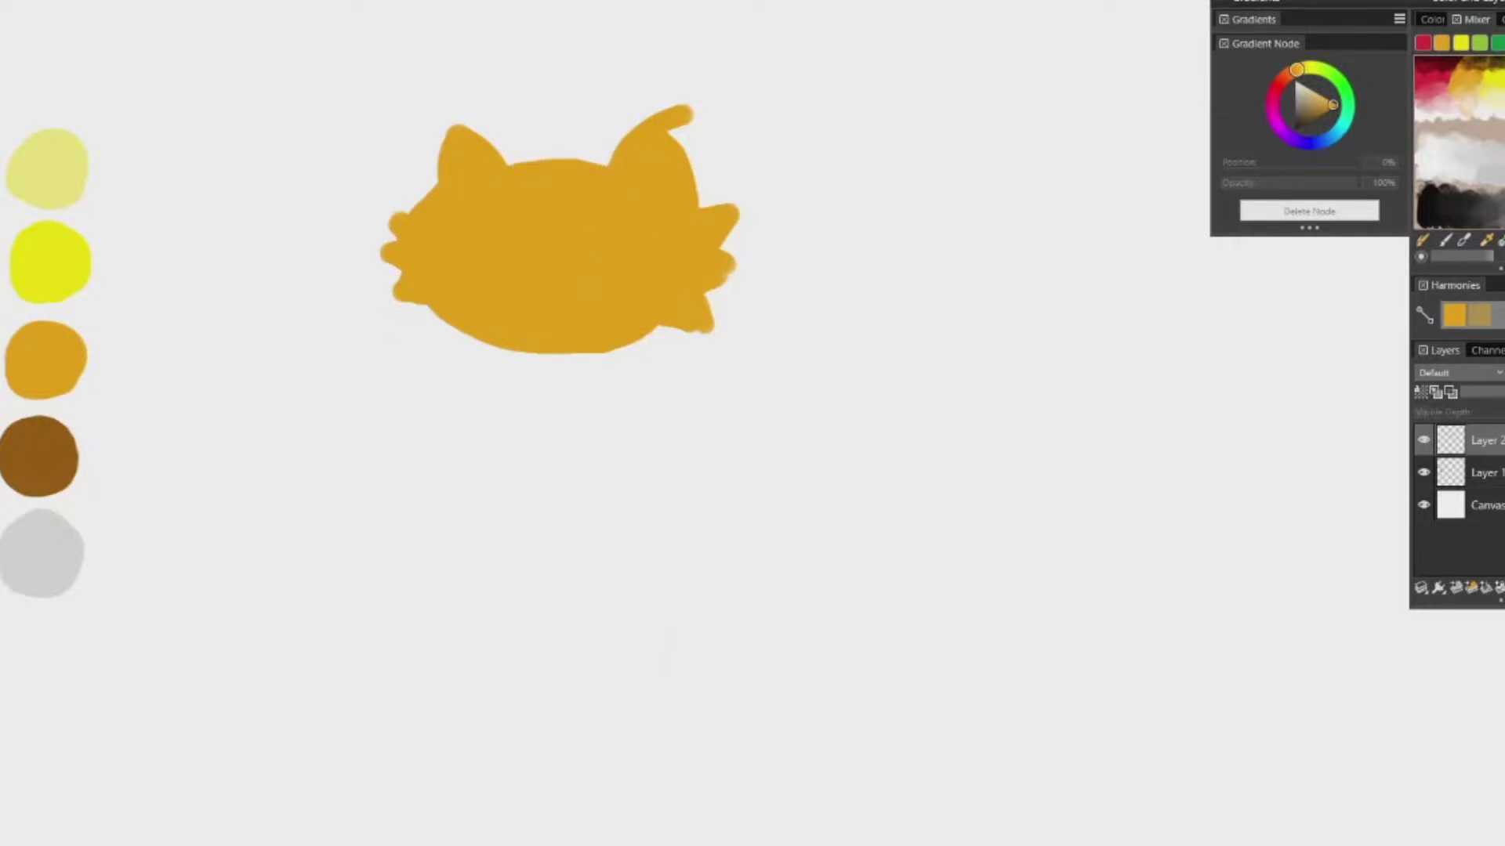
Clean up the right ear into a sharp tip and lengthen the fur spikes on both cheeks of the orange head
left_click_drag(646, 100, 688, 127)
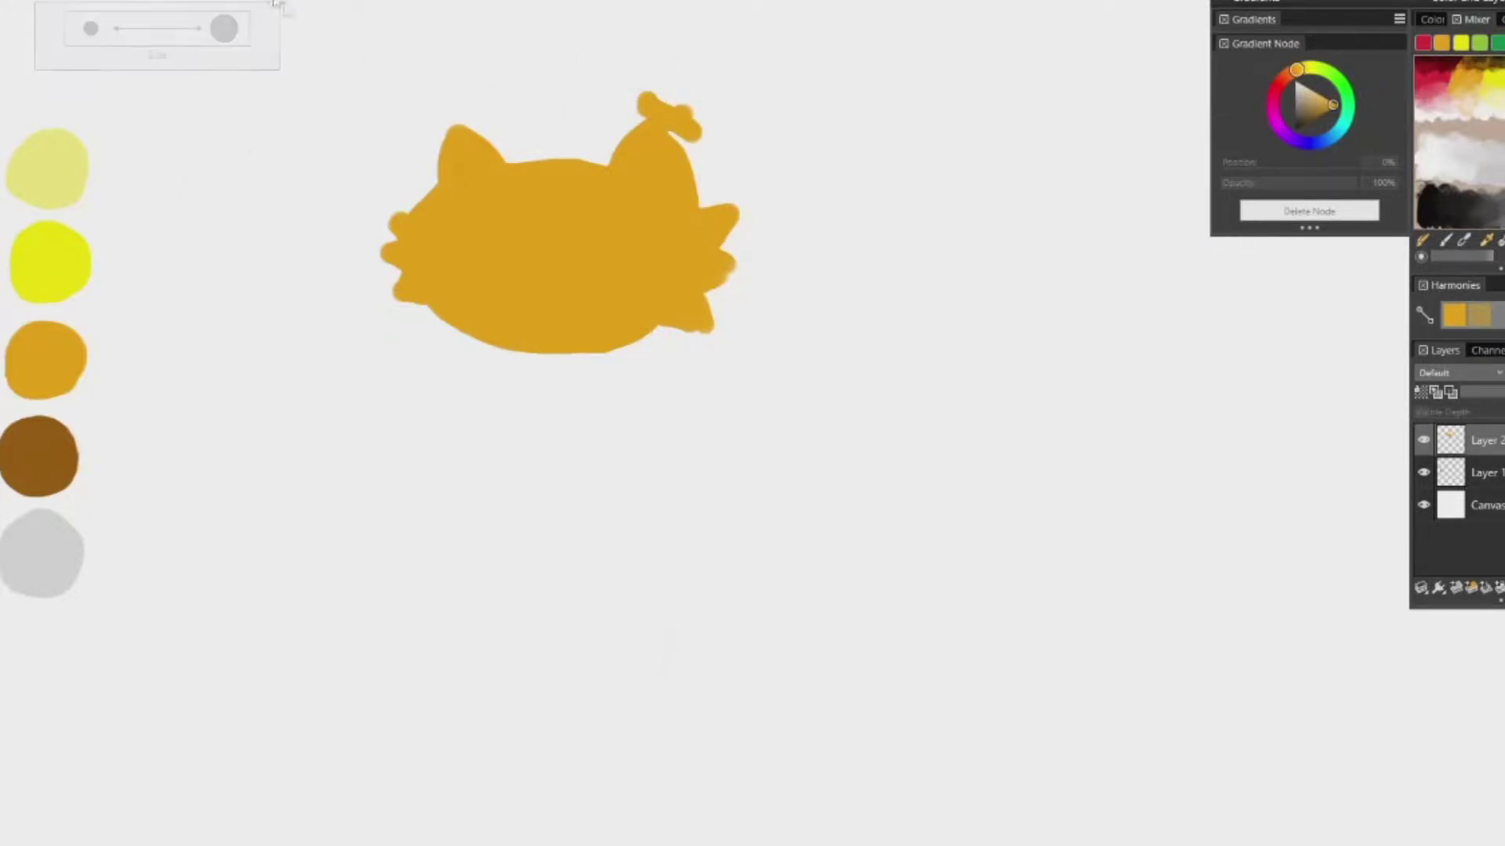
mouse_move(627, 90)
left_mouse_down()
mouse_move(682, 110)
mouse_move(657, 110)
mouse_move(680, 130)
mouse_move(650, 111)
mouse_move(702, 179)
mouse_move(687, 109)
left_mouse_up()
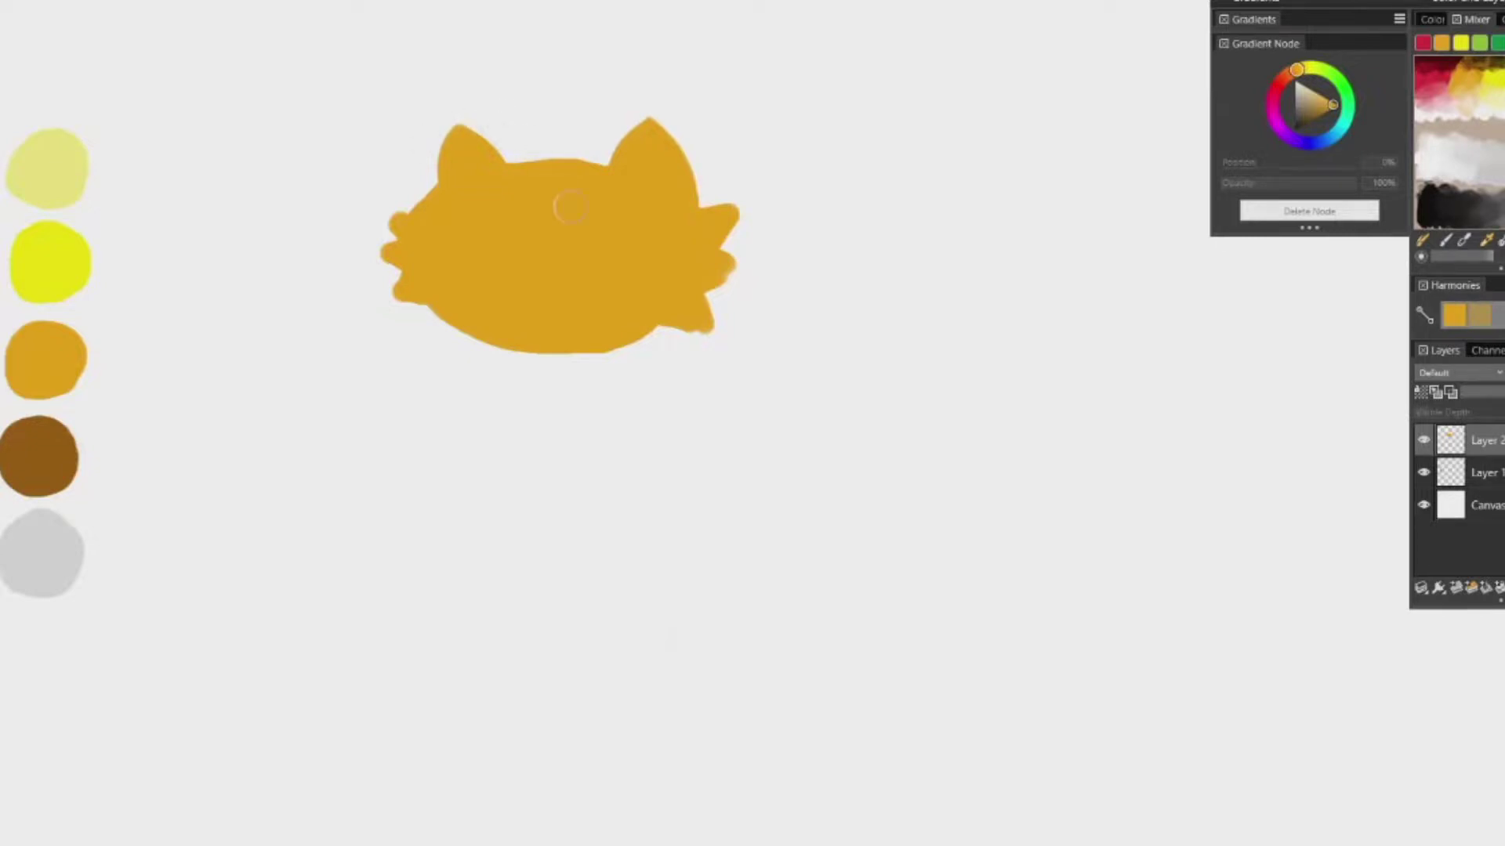
left_click_drag(686, 333, 673, 336)
mouse_move(398, 301)
left_mouse_down()
mouse_move(373, 258)
mouse_move(415, 268)
mouse_move(374, 251)
mouse_move(400, 249)
mouse_move(376, 213)
left_mouse_up()
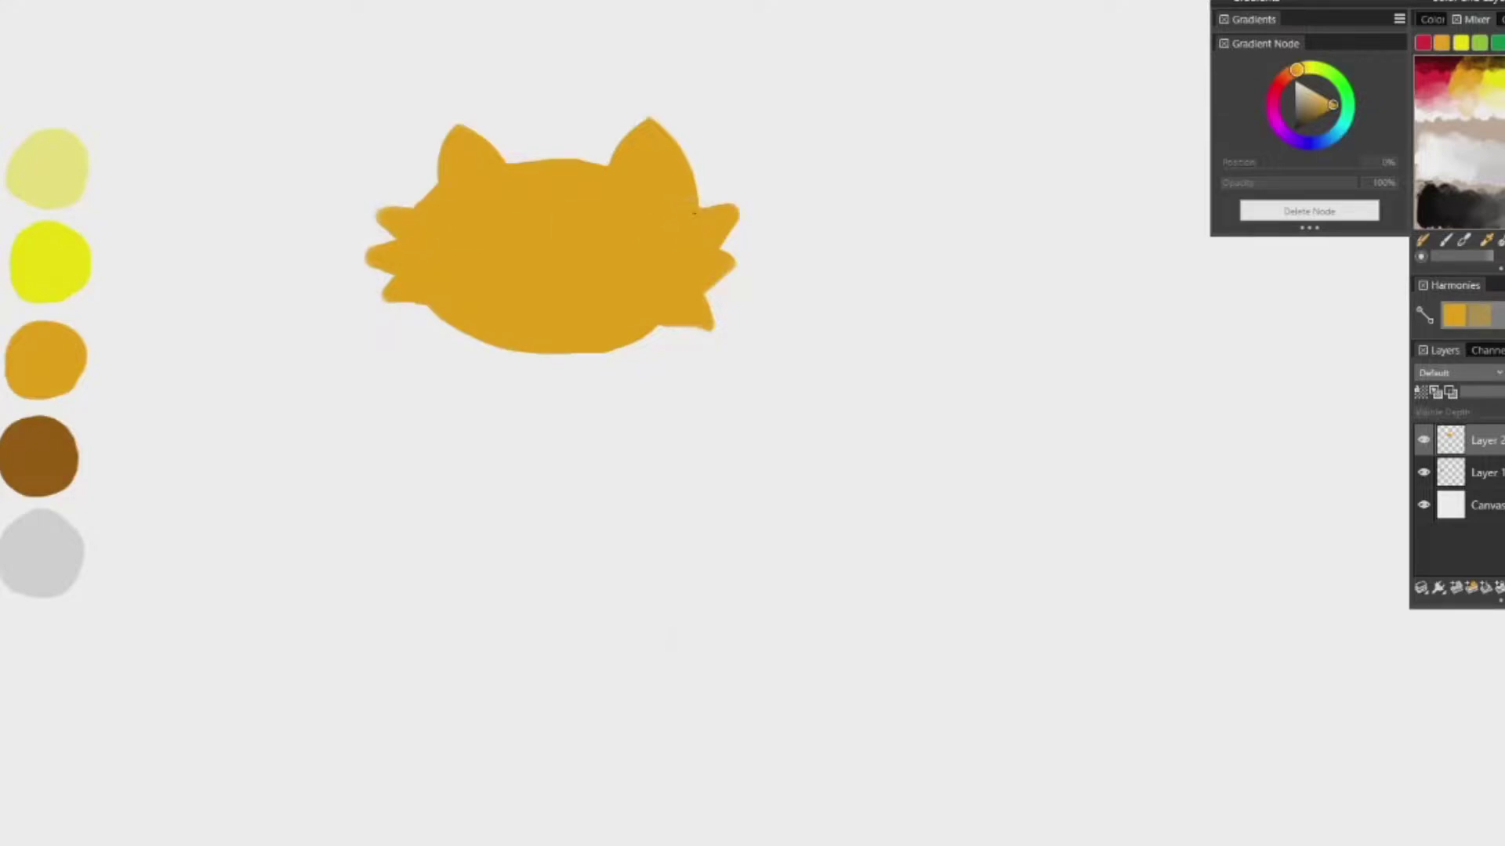
left_click_drag(721, 258, 750, 264)
left_click_drag(709, 316, 658, 327)
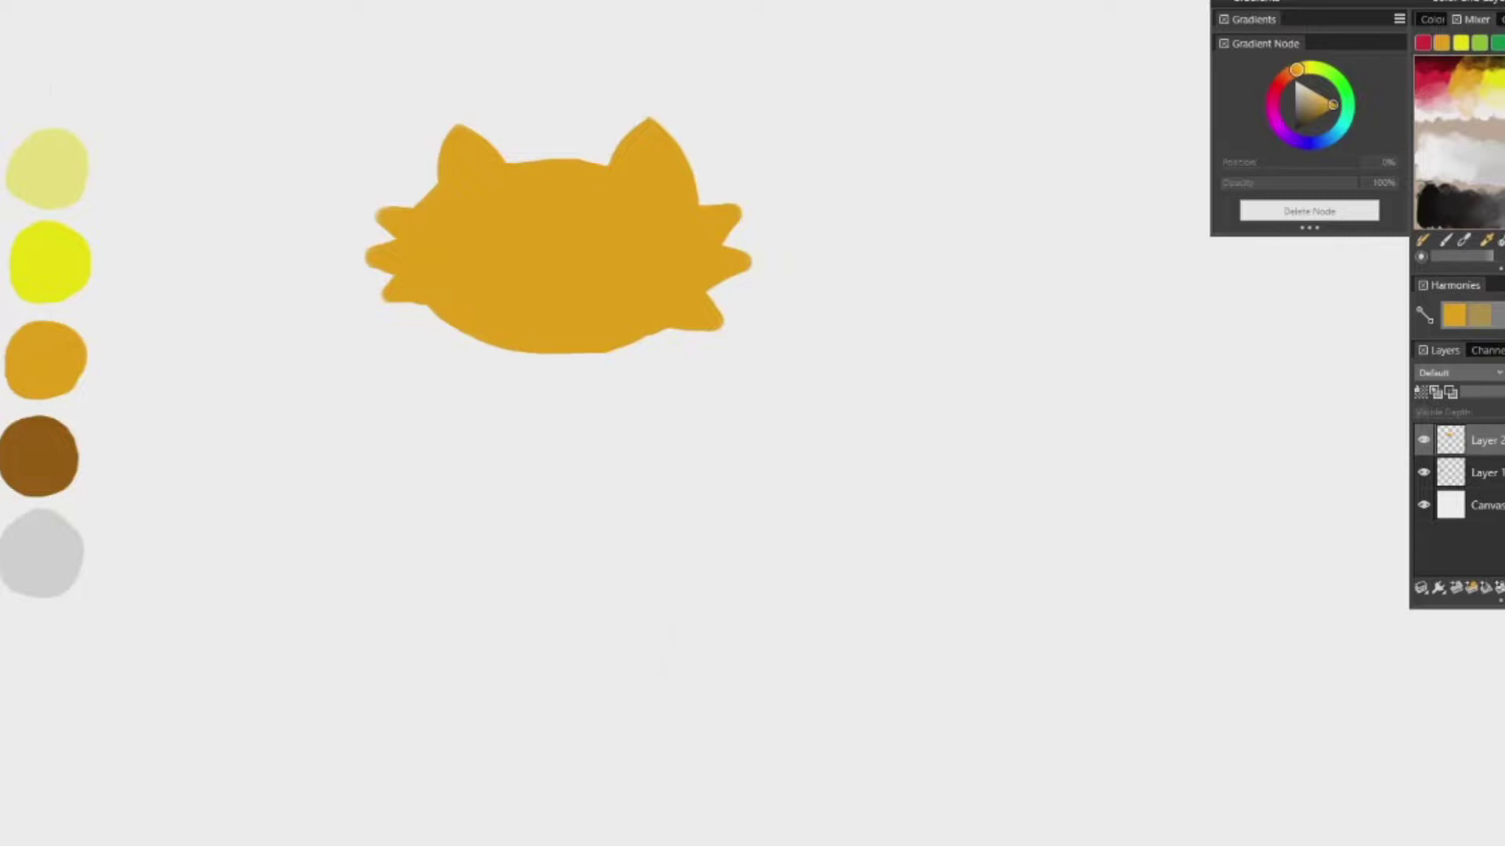
left_click(53, 281)
left_click(47, 554)
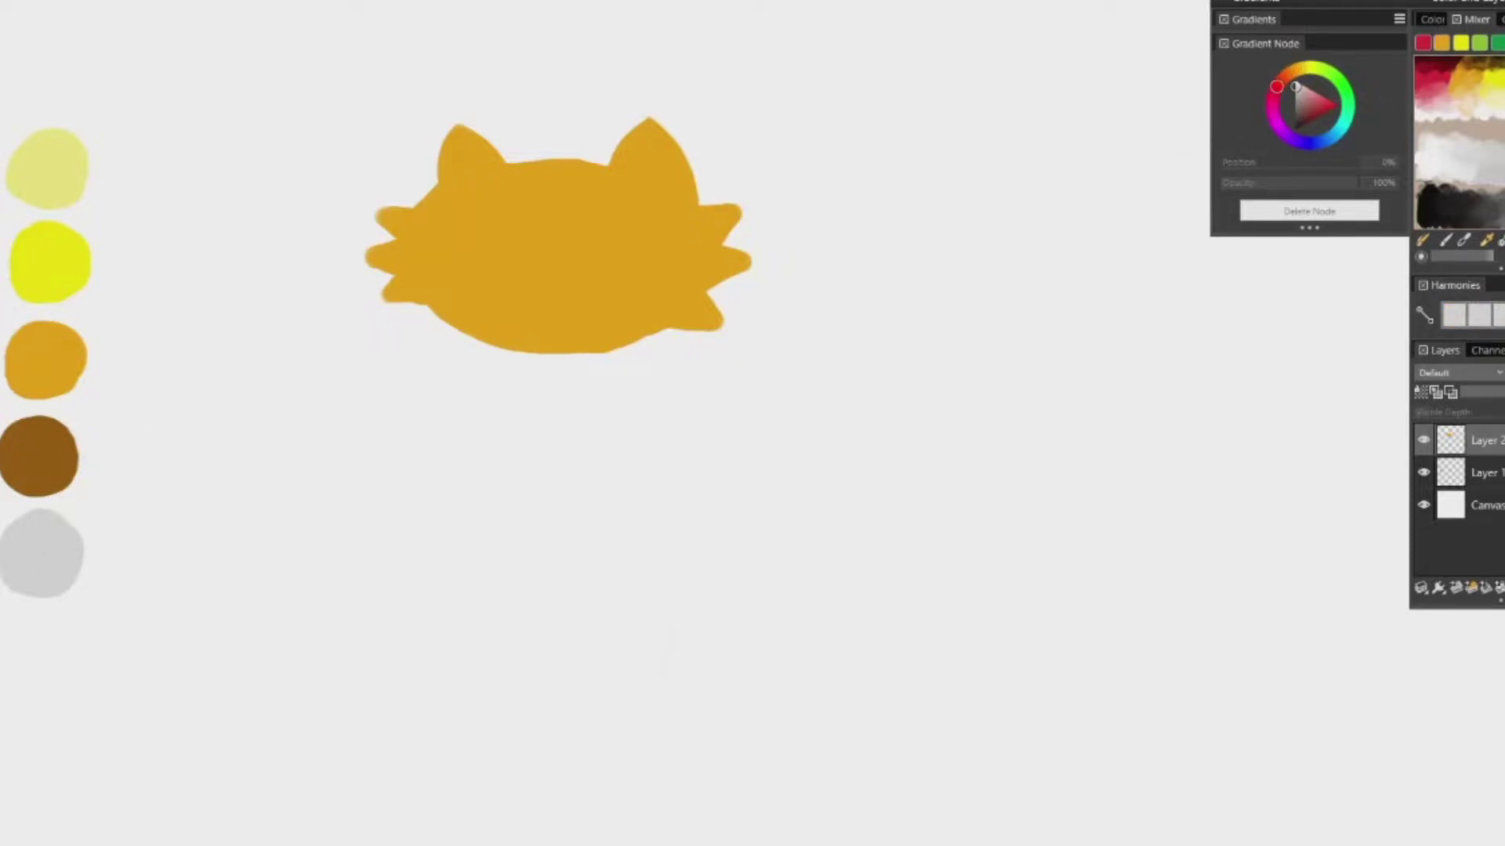
mouse_move(513, 250)
left_mouse_down()
mouse_move(475, 226)
mouse_move(446, 232)
mouse_move(453, 257)
mouse_move(513, 253)
left_mouse_up()
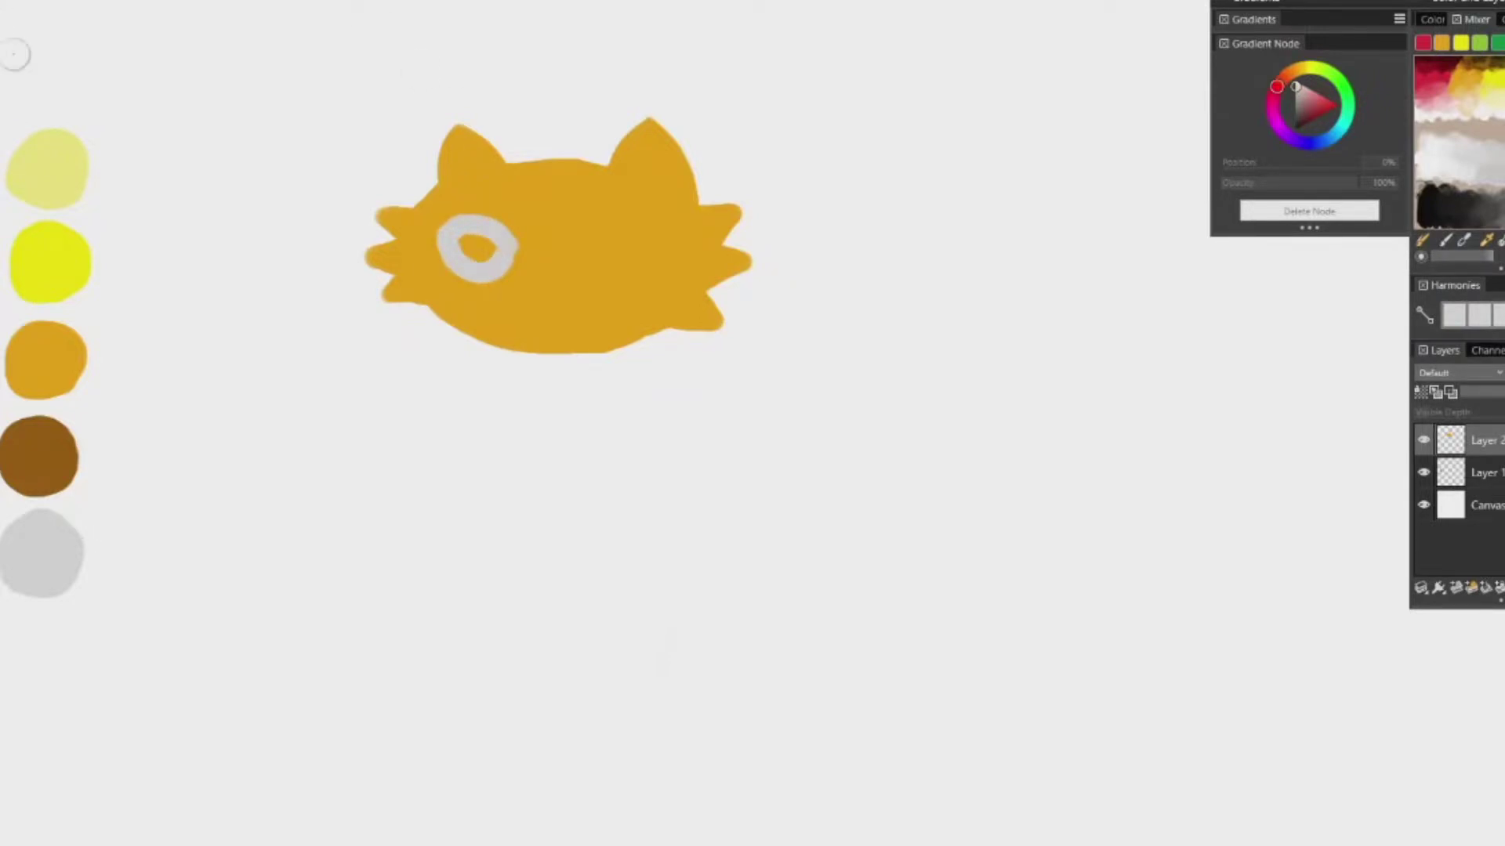
key("ctrl+z")
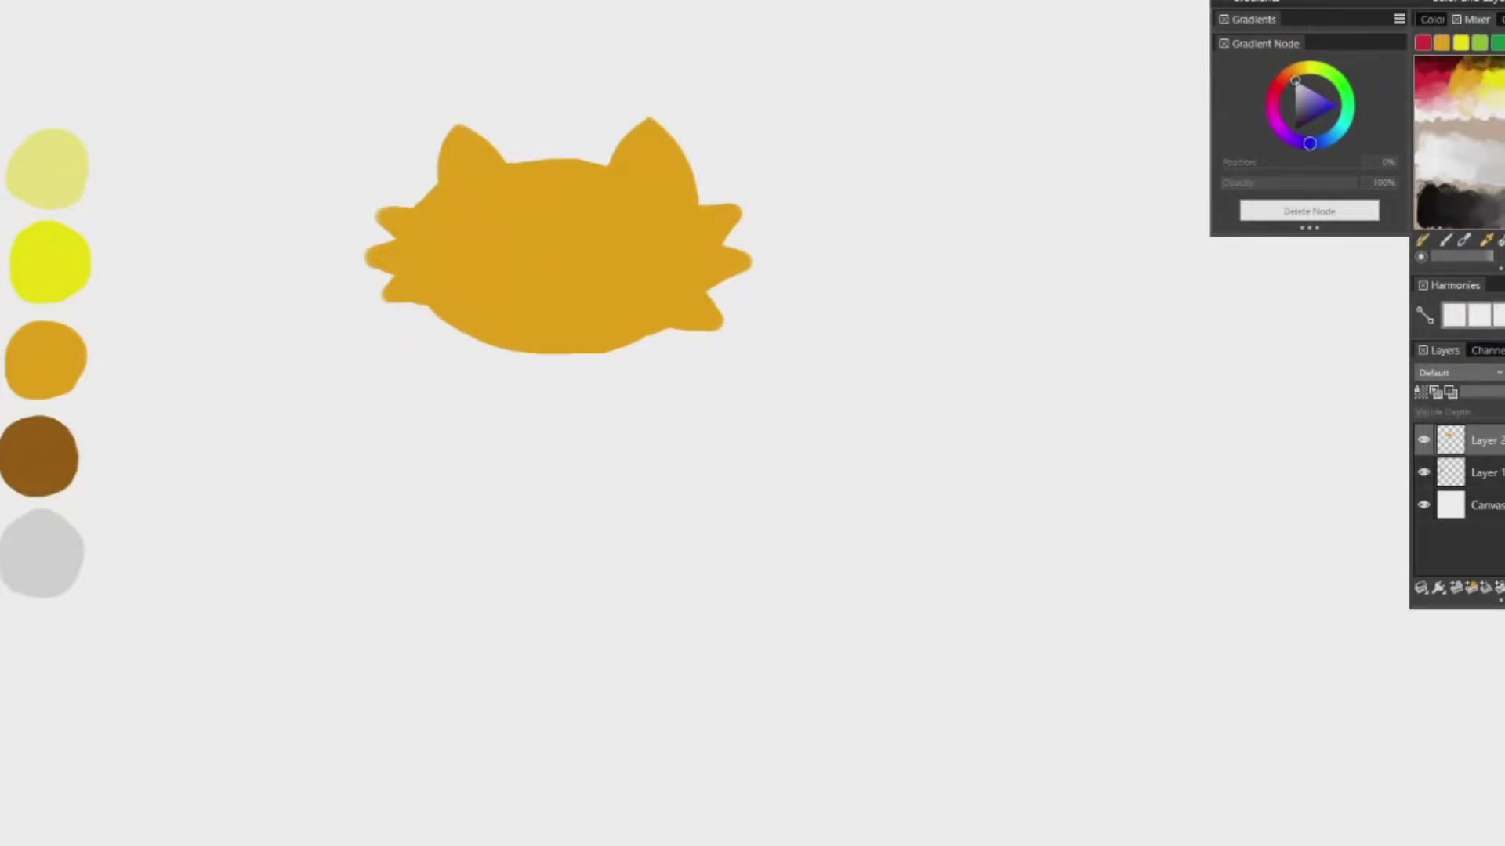
Paint two slanted, solid white almond-shaped eyes on the cat's face on a new layer
key("shift")
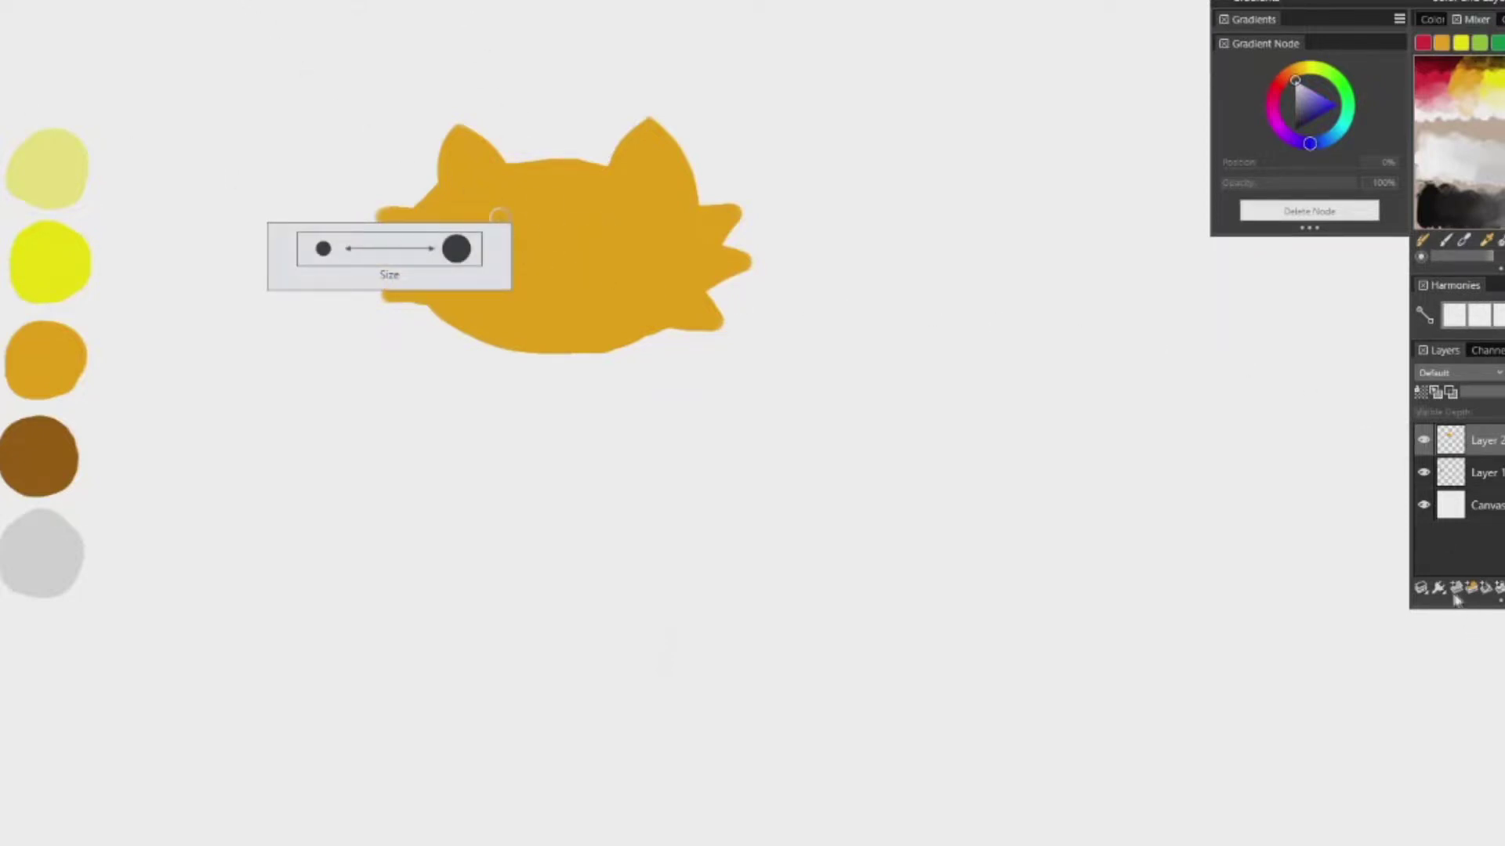
left_click(1456, 589)
mouse_move(515, 252)
left_mouse_down()
mouse_move(457, 213)
mouse_move(449, 245)
mouse_move(466, 270)
mouse_move(499, 264)
mouse_move(512, 237)
mouse_move(648, 228)
mouse_move(594, 268)
mouse_move(627, 271)
mouse_move(648, 243)
mouse_move(629, 274)
mouse_move(570, 254)
mouse_move(652, 259)
mouse_move(621, 273)
mouse_move(635, 236)
mouse_move(495, 250)
mouse_move(466, 228)
mouse_move(487, 260)
left_mouse_up()
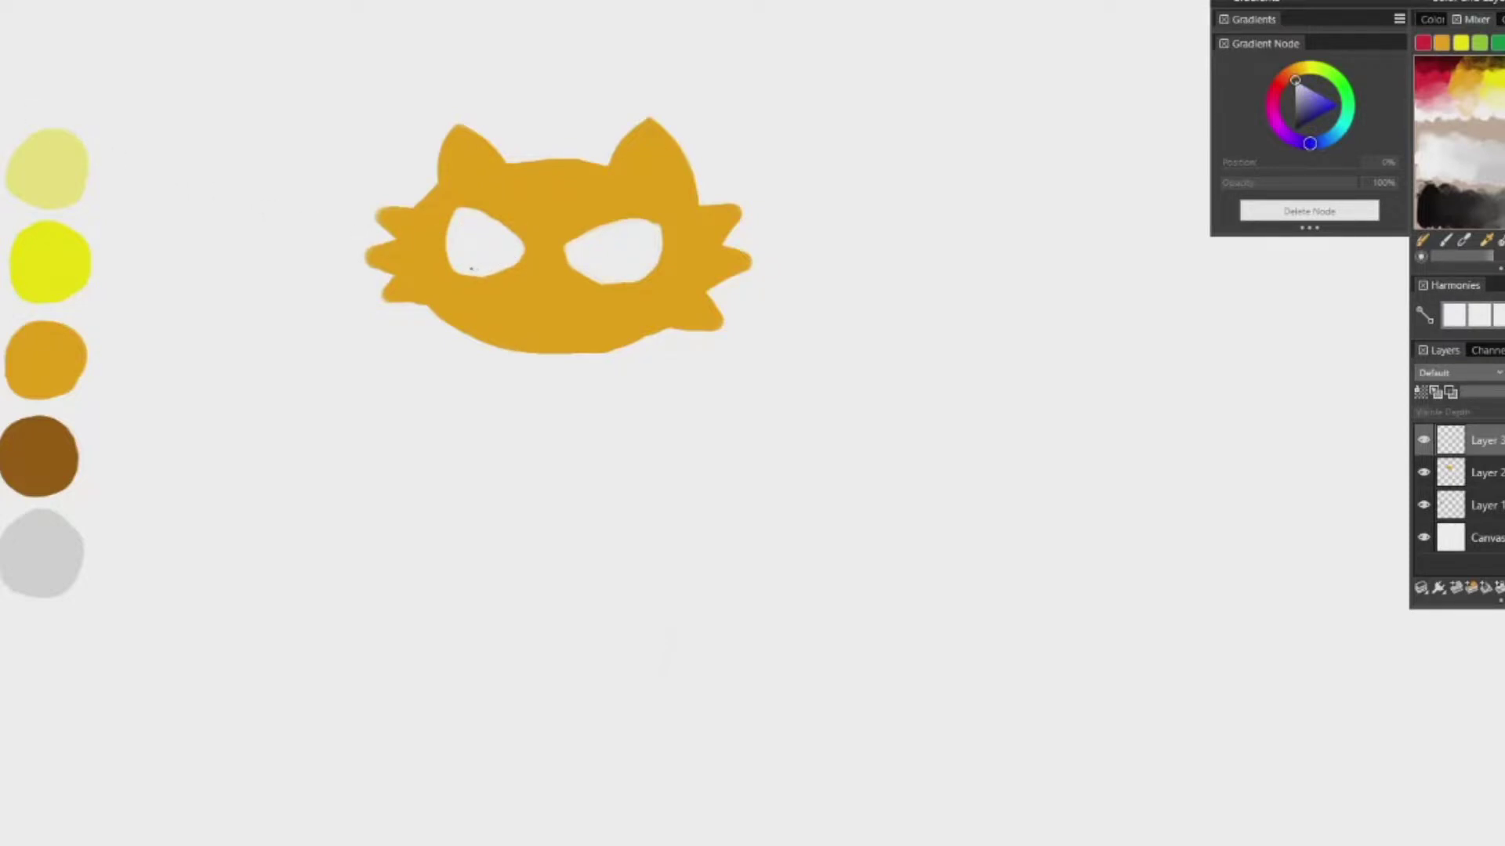
left_click_drag(604, 283, 630, 285)
left_click_drag(454, 208, 488, 214)
Paint a narrow vertical pupil in each eye on another new layer, using the bright yellow from the swatches
left_click(54, 262, "ctrl")
key("ctrl+shift+n")
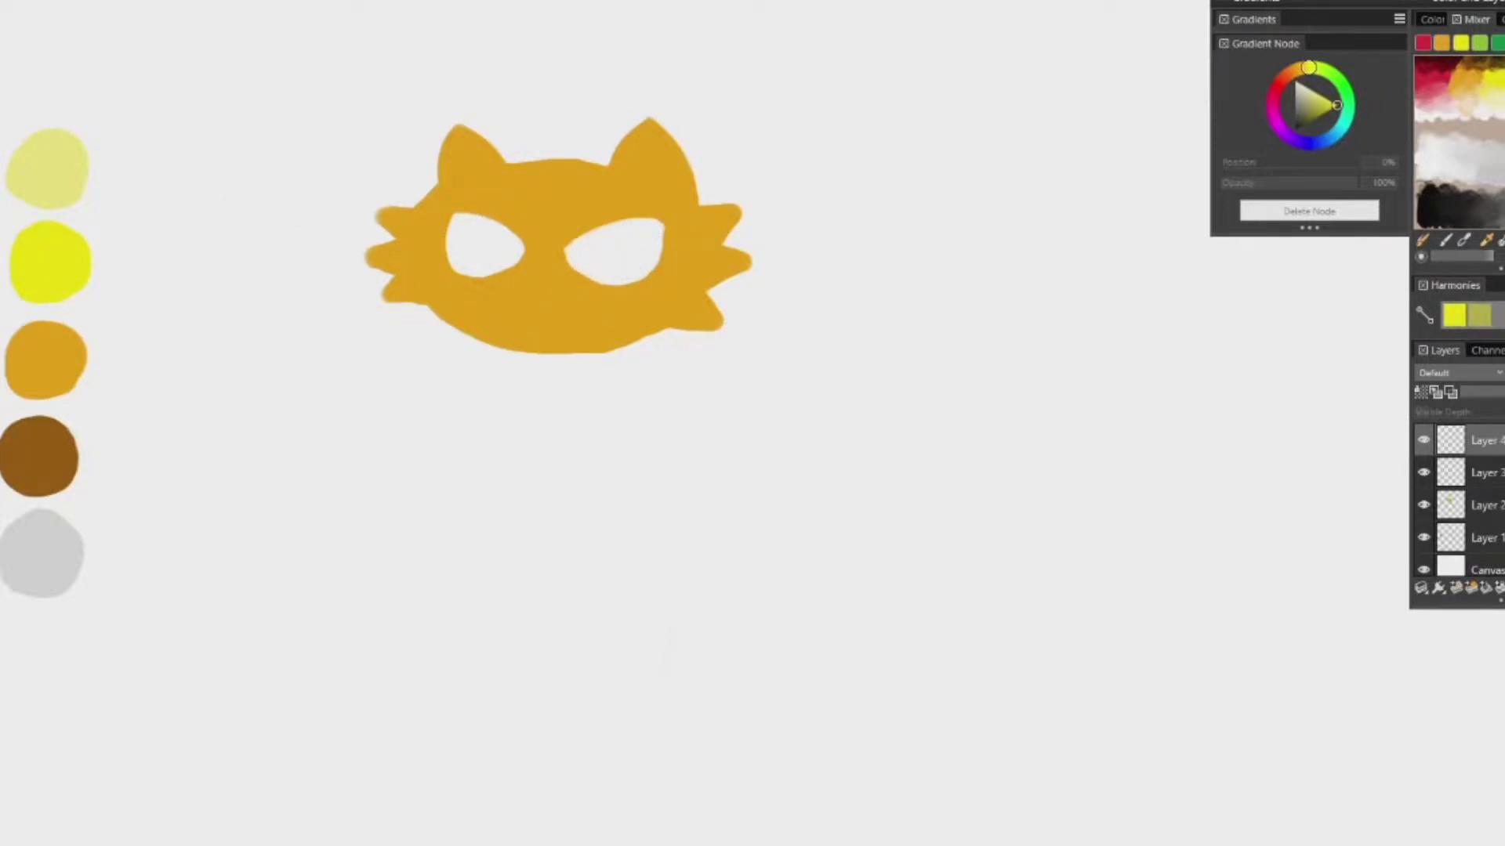
left_click_drag(477, 212, 482, 259)
left_click(607, 220)
left_click_drag(606, 221, 607, 266)
left_click_drag(621, 214, 614, 260)
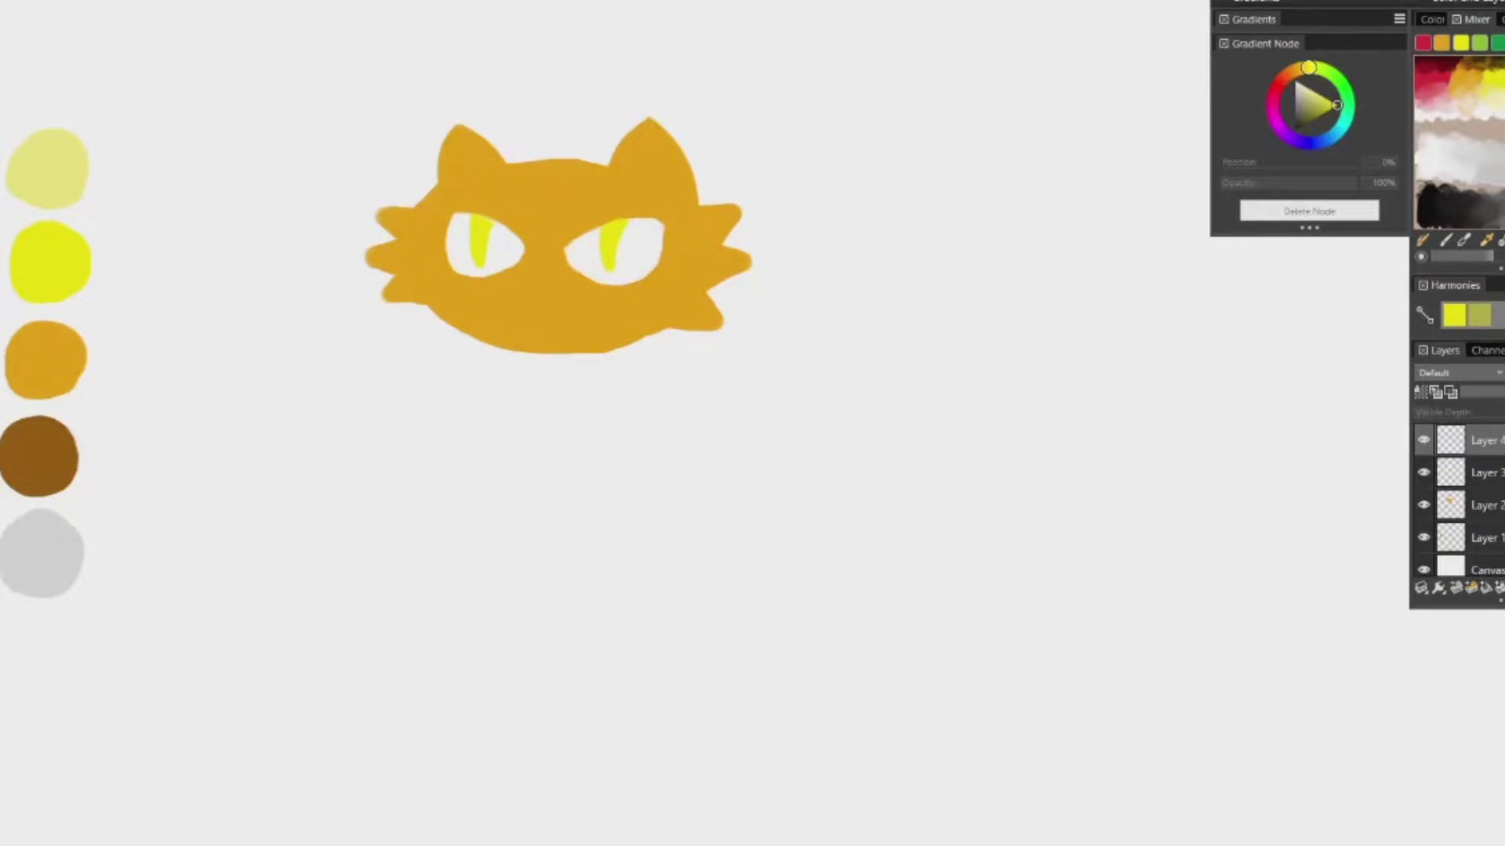
Sample the pale yellow swatch as the painting colour
left_click(73, 178, "ctrl")
mouse_move(478, 285)
left_mouse_down()
mouse_move(444, 297)
mouse_move(454, 327)
left_mouse_up()
key("ctrl+z")
key("ctrl+z")
key("ctrl+z")
Paint three pale yellow whiskers on each side of the muzzle and a curved W-shaped mouth on a new layer
left_click(1465, 589)
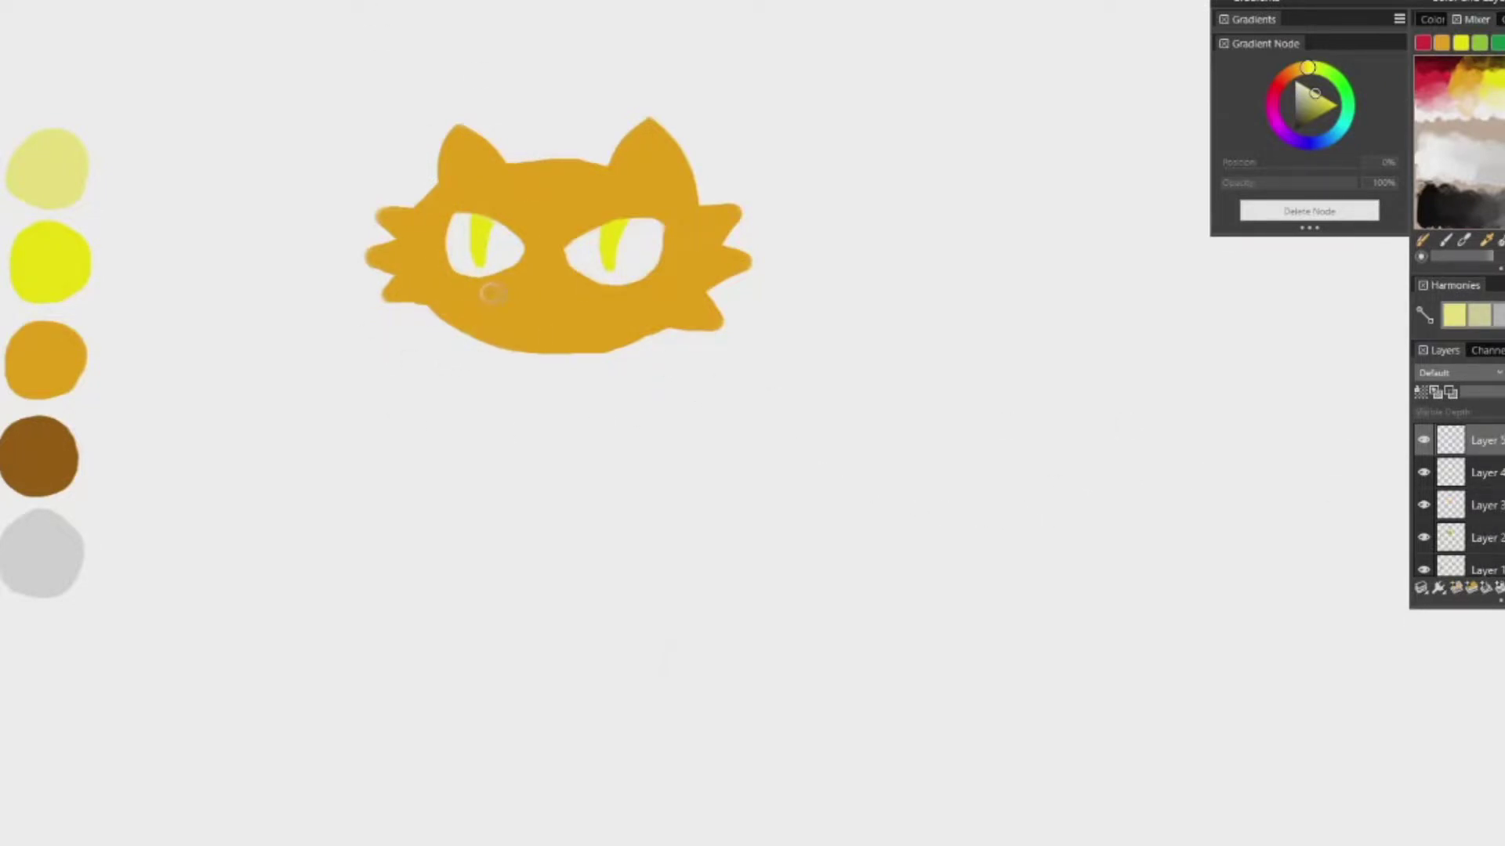
mouse_move(498, 295)
left_mouse_down()
mouse_move(431, 282)
mouse_move(417, 345)
left_mouse_up()
mouse_move(557, 310)
left_mouse_down()
mouse_move(627, 351)
mouse_move(661, 321)
mouse_move(643, 290)
left_mouse_up()
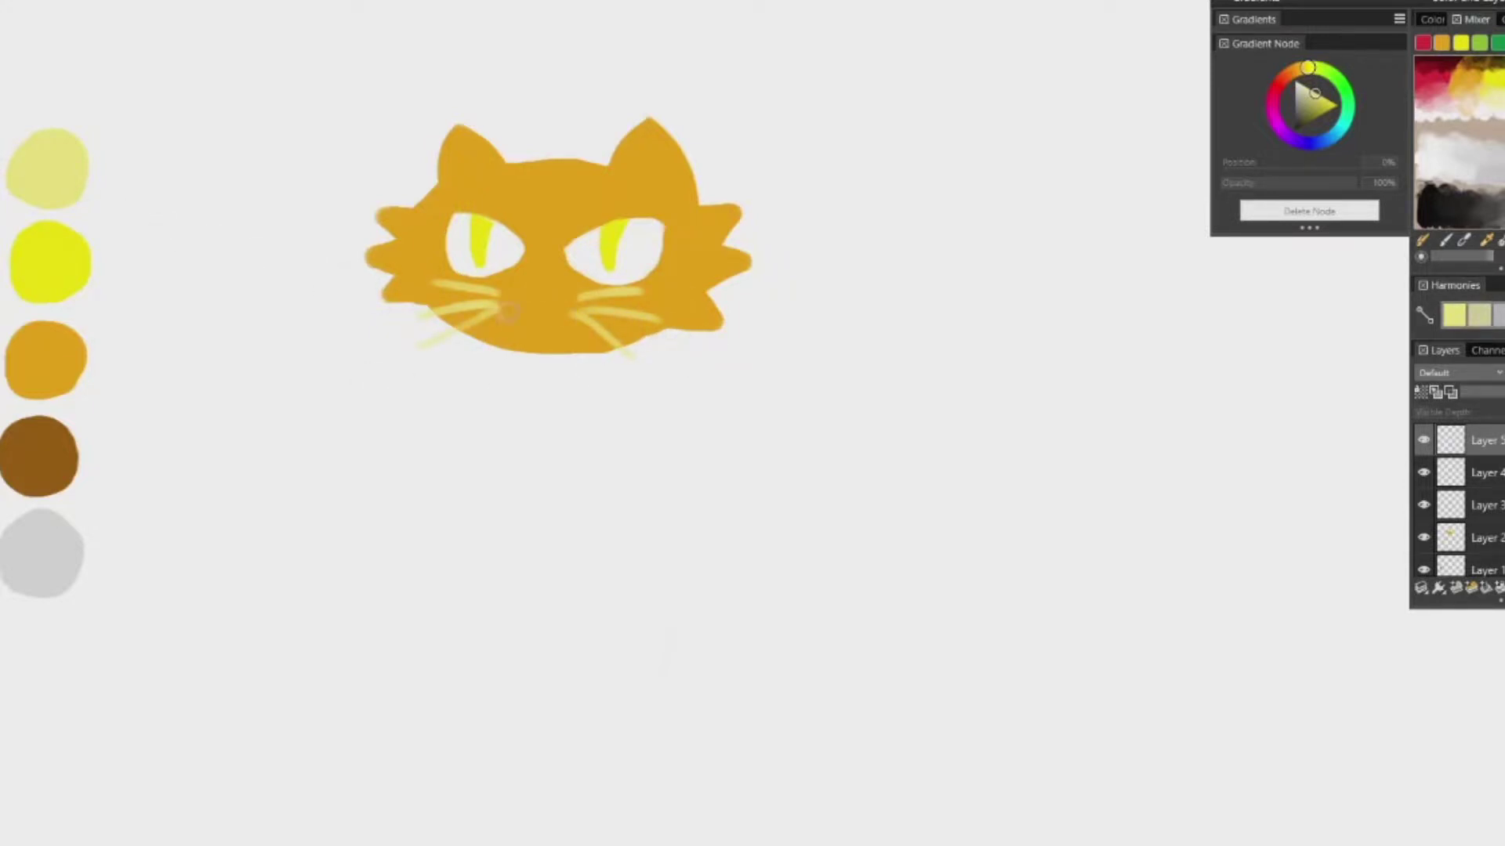
mouse_move(504, 325)
left_mouse_down()
mouse_move(564, 332)
mouse_move(506, 327)
left_mouse_up()
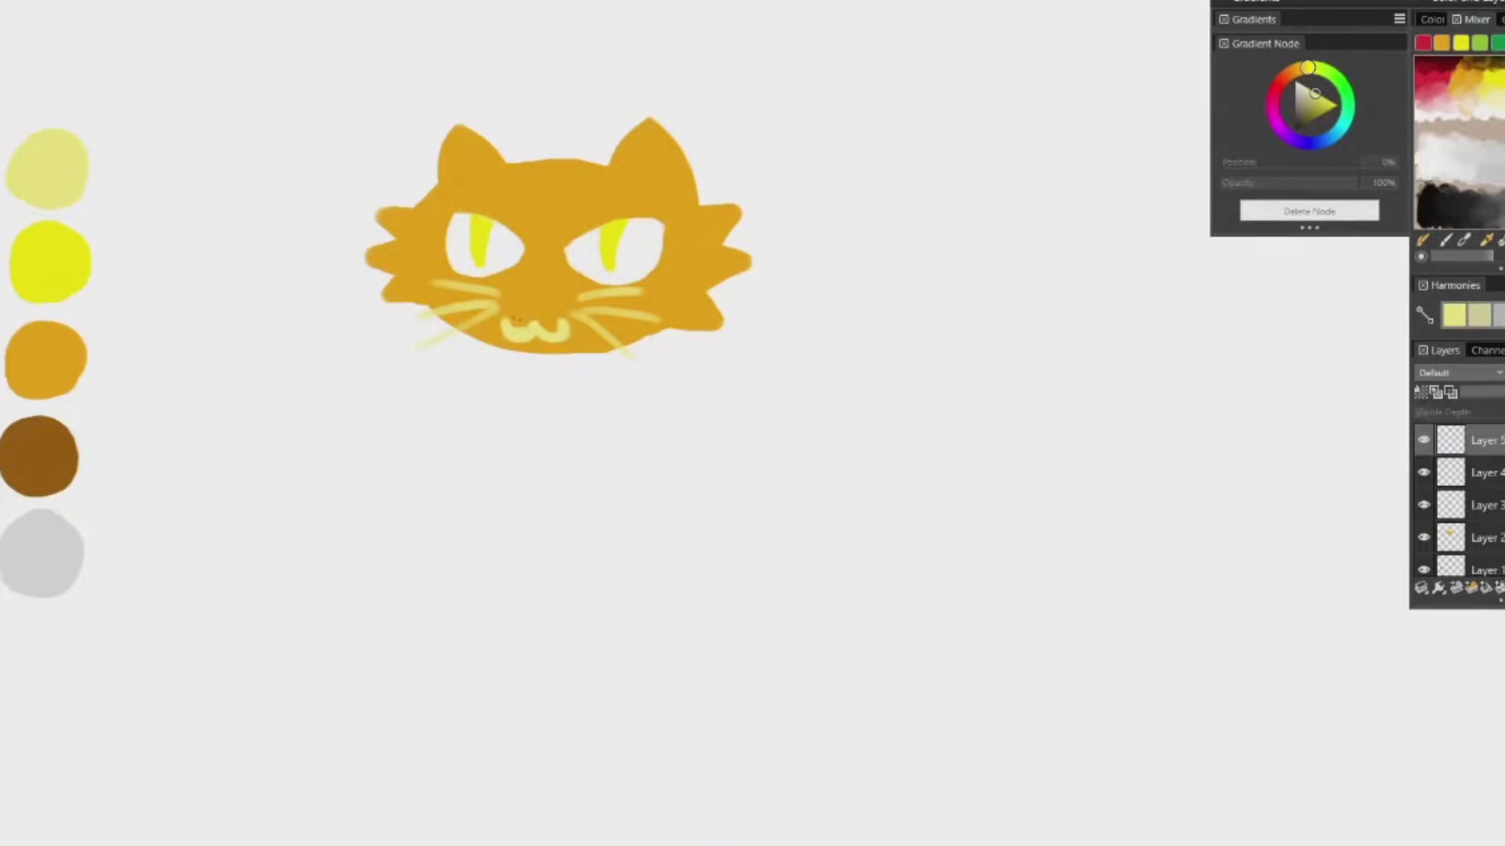
left_click_drag(553, 320, 558, 328)
Fill the inside of both ears with pale yellow and paint a small pale yellow nose above the mouth
left_click(59, 174, "ctrl")
mouse_move(456, 135)
left_mouse_down()
mouse_move(464, 168)
mouse_move(448, 161)
mouse_move(456, 144)
left_mouse_up()
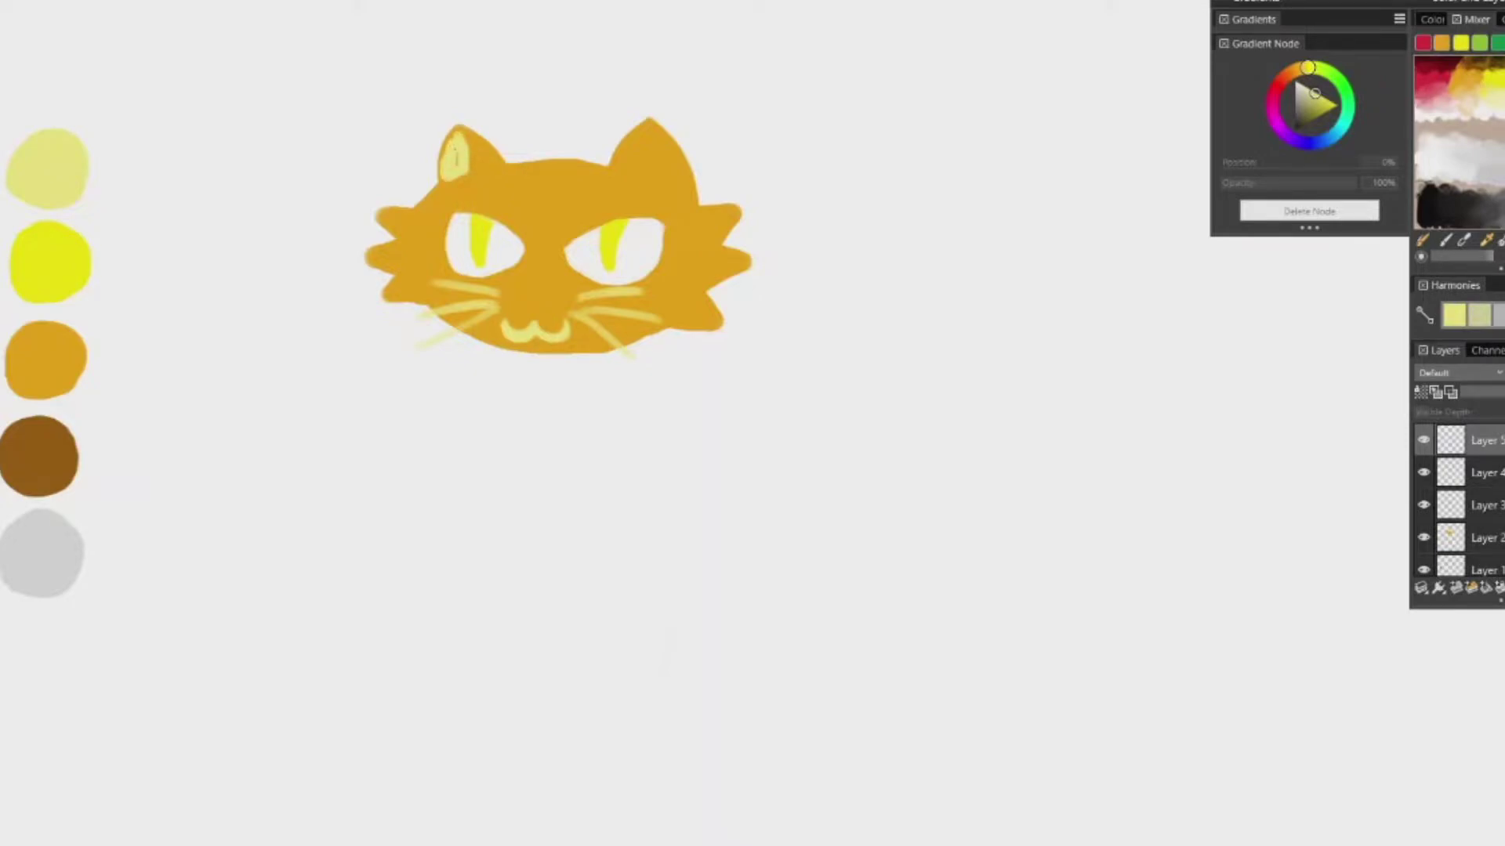
mouse_move(650, 132)
left_mouse_down()
mouse_move(638, 161)
mouse_move(681, 192)
mouse_move(680, 167)
mouse_move(662, 145)
mouse_move(671, 177)
mouse_move(652, 156)
left_mouse_up()
mouse_move(530, 303)
left_mouse_down()
mouse_move(545, 301)
mouse_move(528, 307)
left_mouse_up()
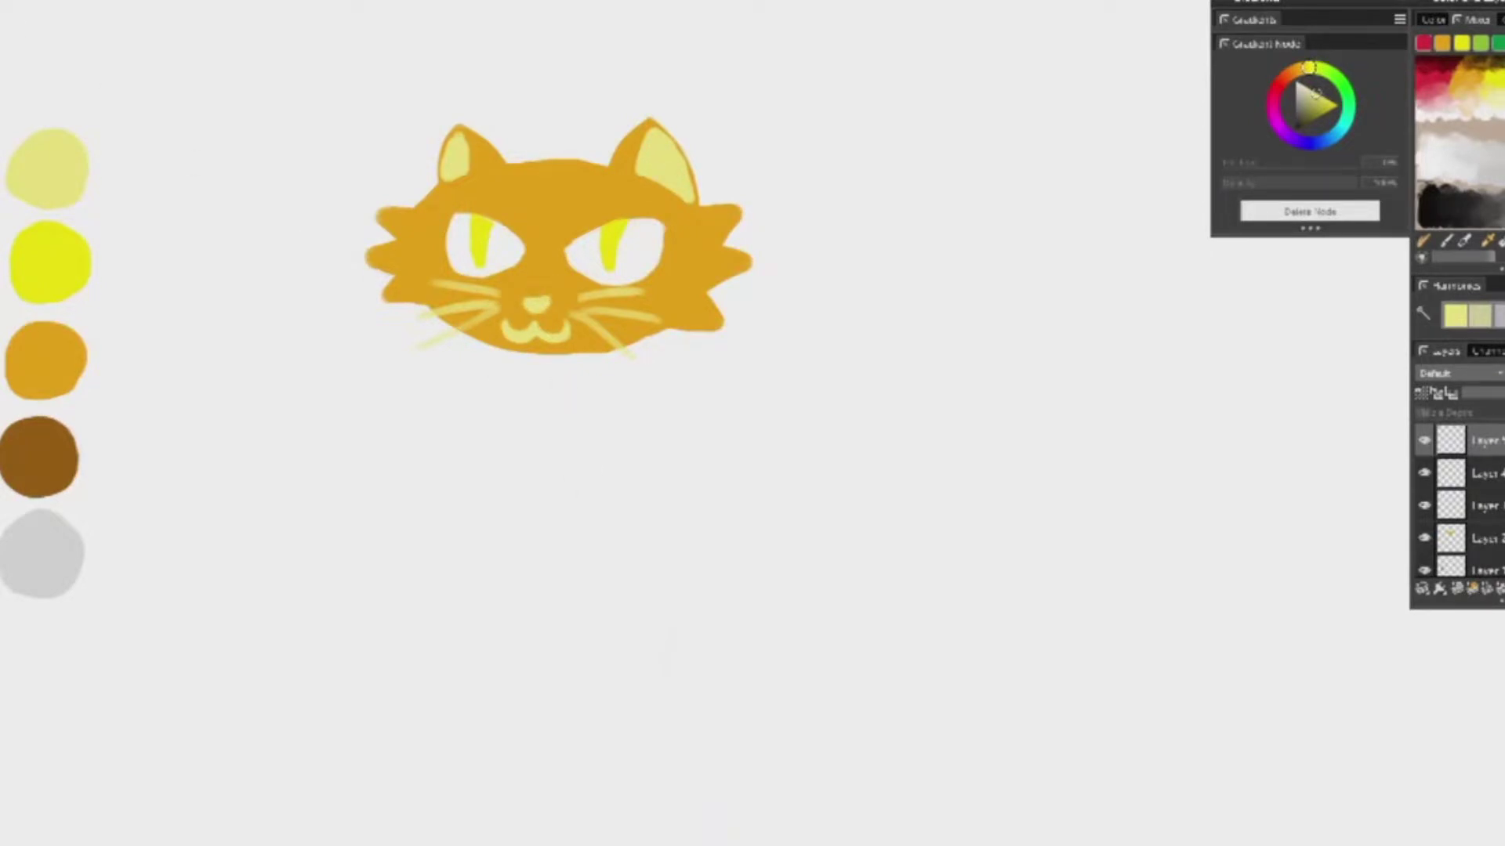
Outline a rounded cat body below the head and a raised, curled tail in orange on a new layer
left_click(47, 323, "ctrl")
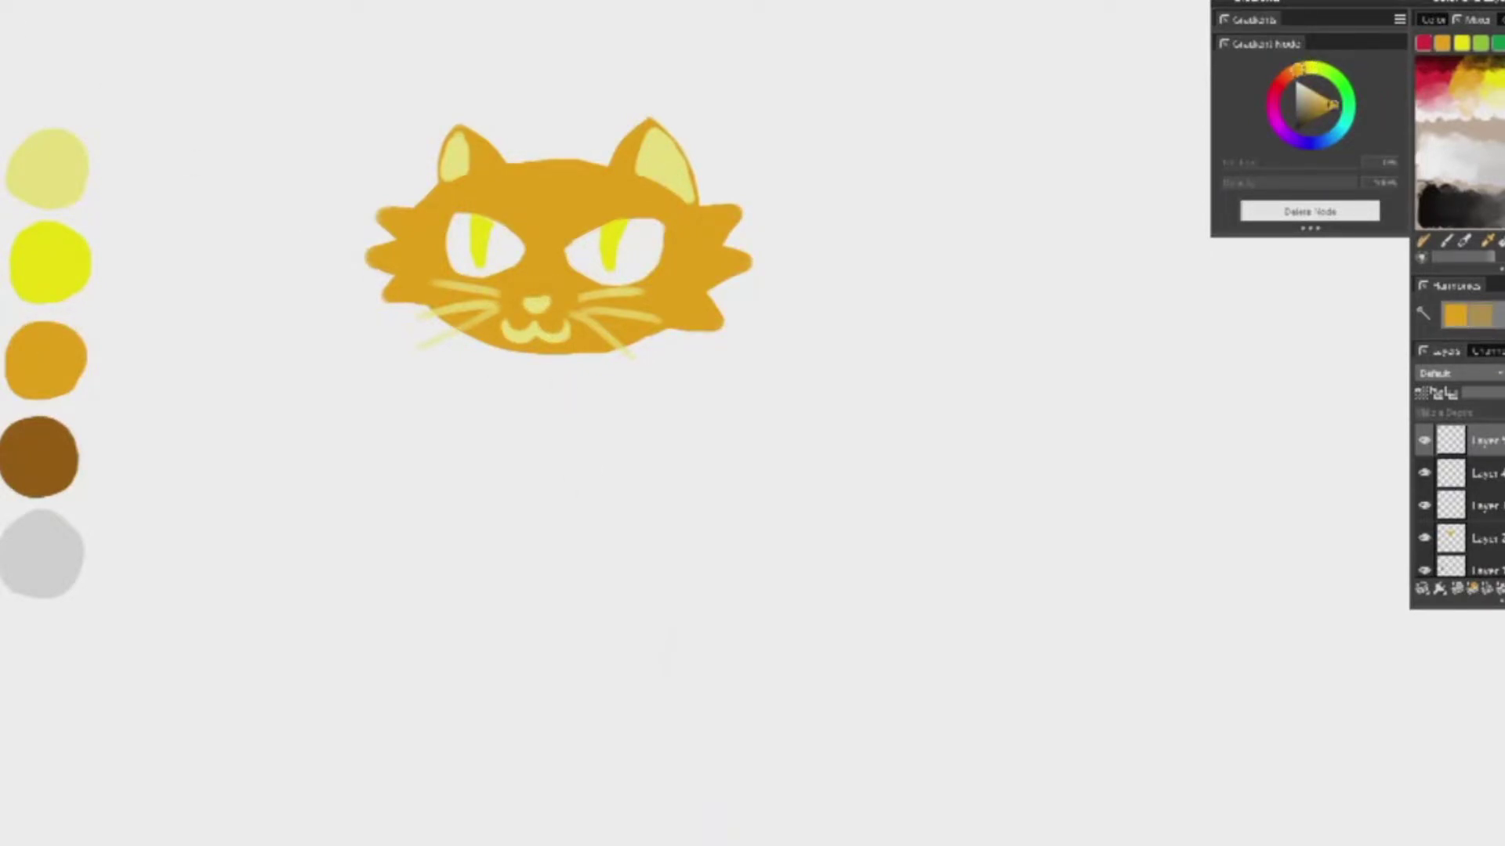
left_click(1483, 591)
left_click(507, 358, "ctrl")
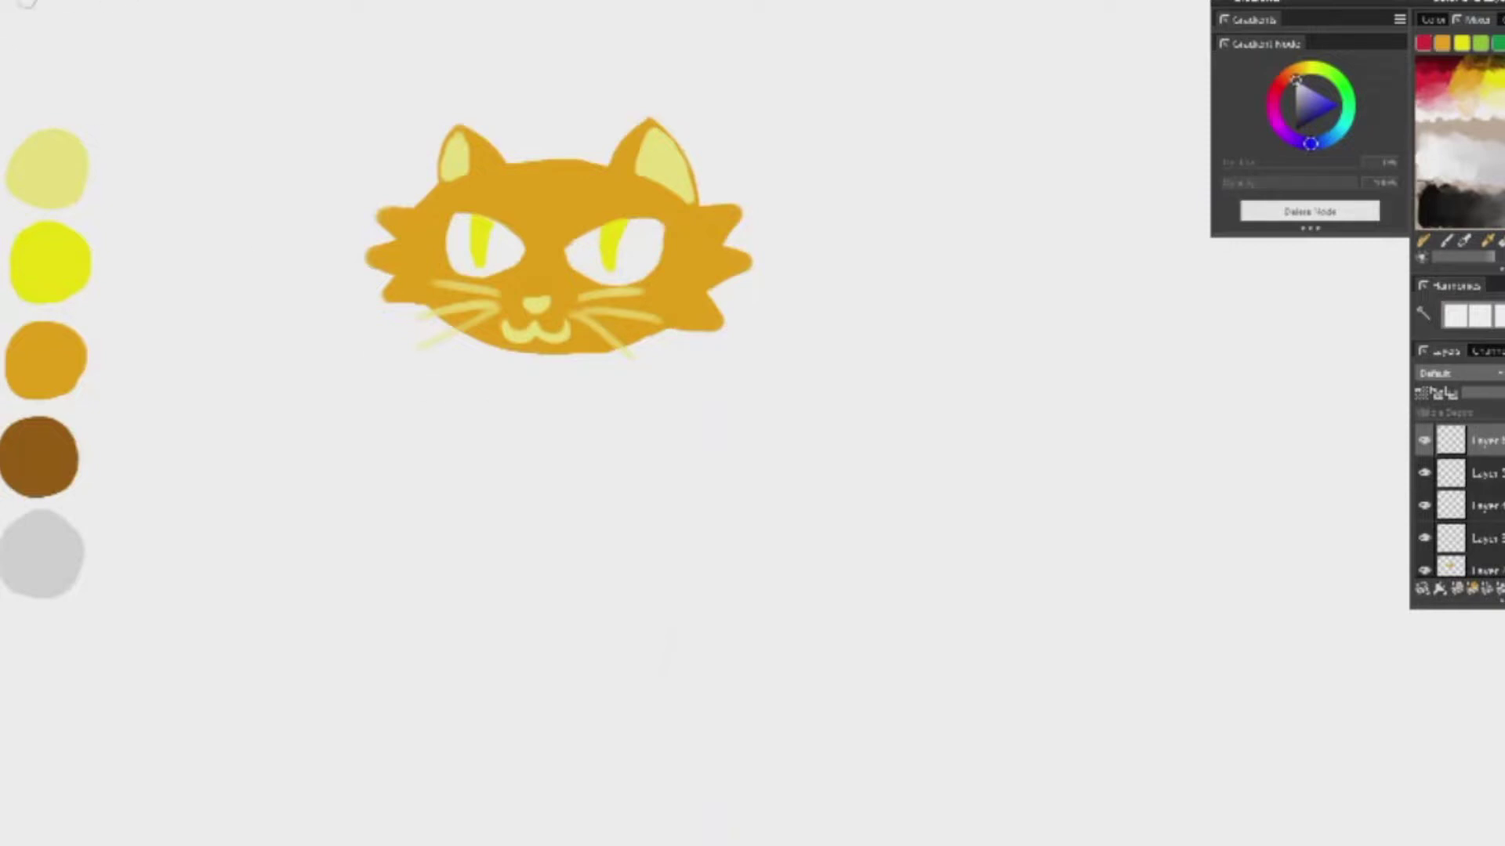
left_click(411, 235, "ctrl")
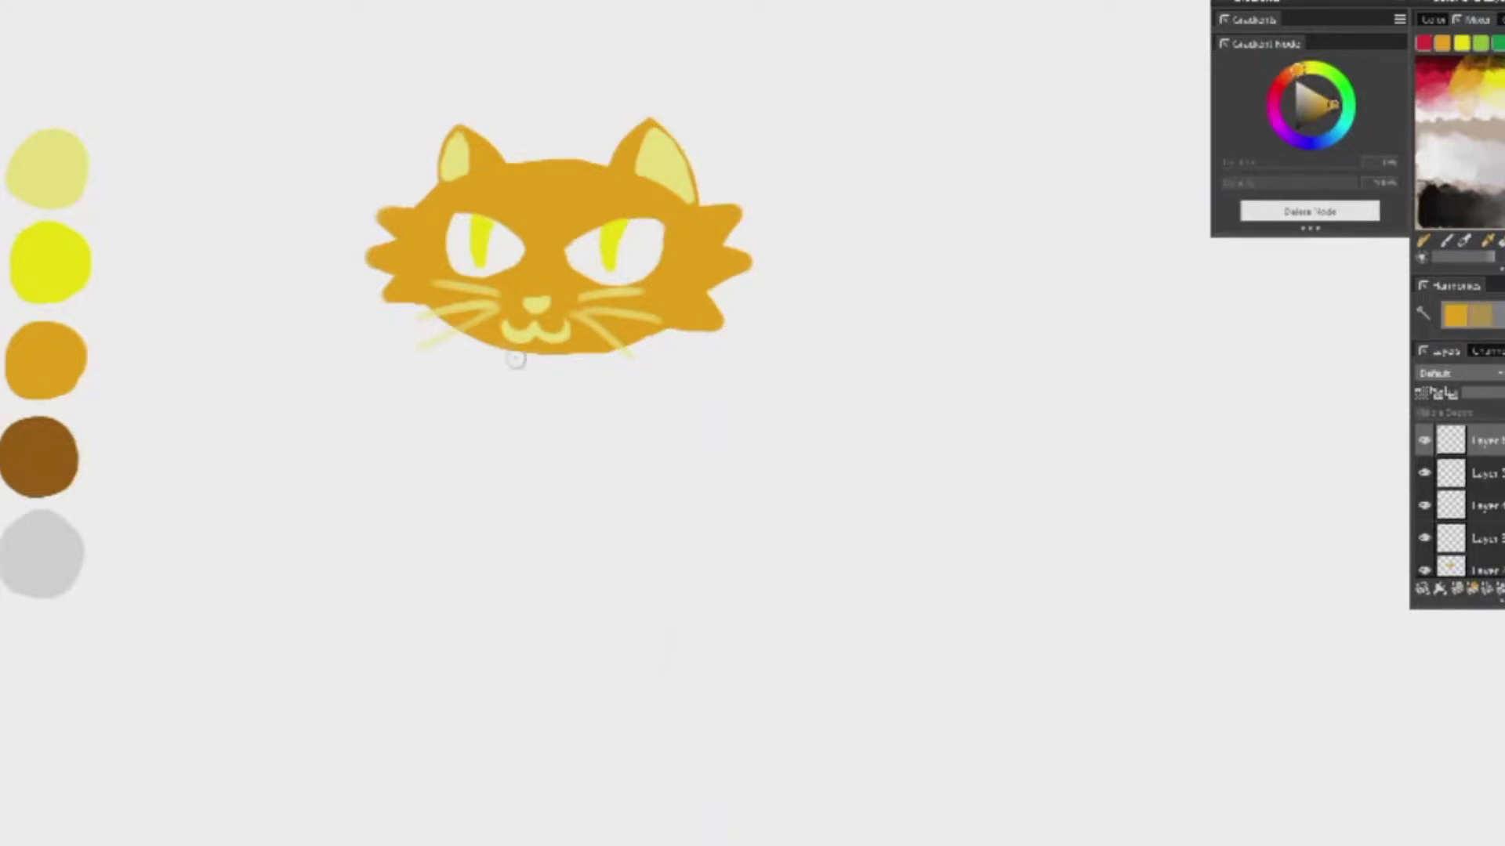
mouse_move(519, 356)
left_mouse_down()
mouse_move(477, 474)
mouse_move(502, 555)
mouse_move(577, 605)
mouse_move(607, 605)
left_mouse_up()
mouse_move(572, 351)
left_mouse_down()
mouse_move(620, 382)
mouse_move(684, 367)
mouse_move(808, 391)
mouse_move(850, 500)
mouse_move(588, 601)
left_mouse_up()
mouse_move(807, 377)
left_mouse_down()
mouse_move(857, 295)
mouse_move(997, 141)
mouse_move(905, 192)
mouse_move(885, 319)
mouse_move(817, 390)
left_mouse_up()
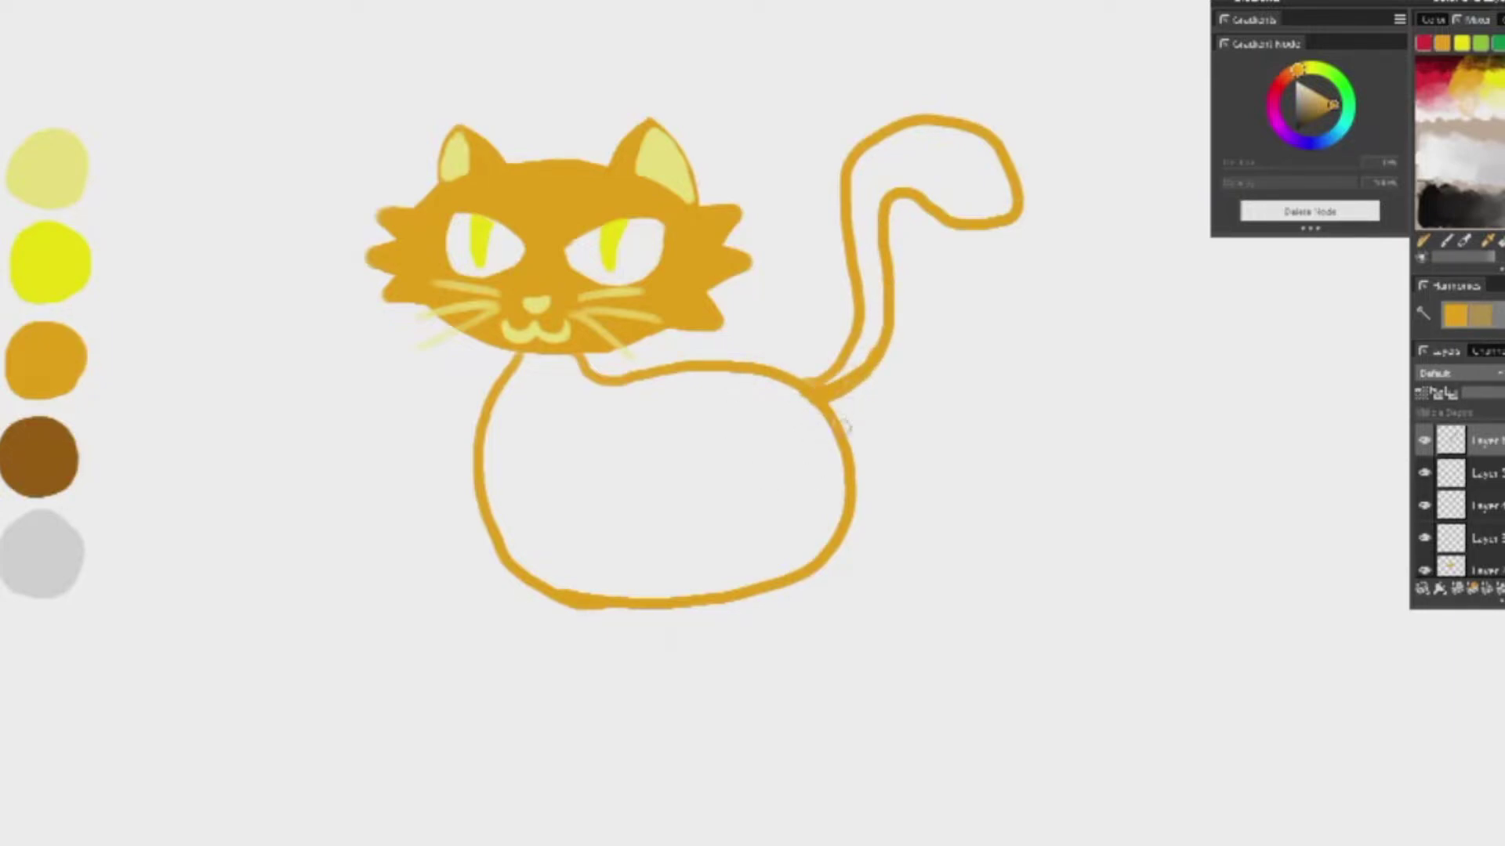
Redraw the chest, belly and rump contour slightly smaller and erase the old outer line
mouse_move(826, 404)
left_mouse_down()
mouse_move(801, 527)
mouse_move(587, 567)
mouse_move(489, 500)
left_mouse_up()
mouse_move(512, 359)
left_mouse_down()
mouse_move(501, 496)
mouse_move(513, 545)
mouse_move(572, 567)
left_mouse_up()
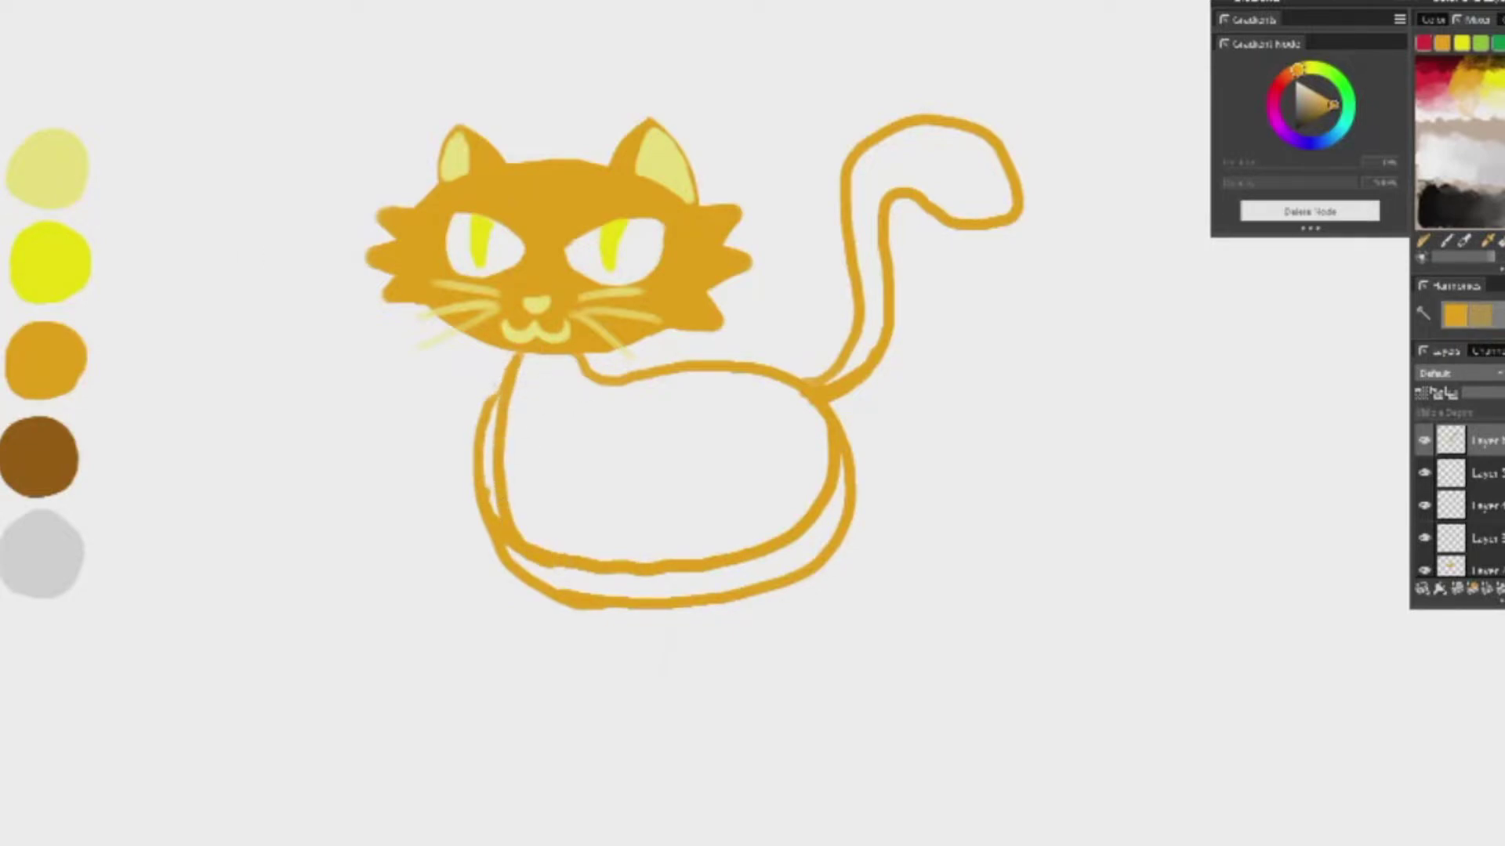
mouse_move(503, 365)
left_mouse_down()
mouse_move(479, 446)
mouse_move(485, 540)
mouse_move(568, 599)
mouse_move(700, 604)
mouse_move(826, 560)
mouse_move(850, 498)
mouse_move(841, 414)
left_mouse_up()
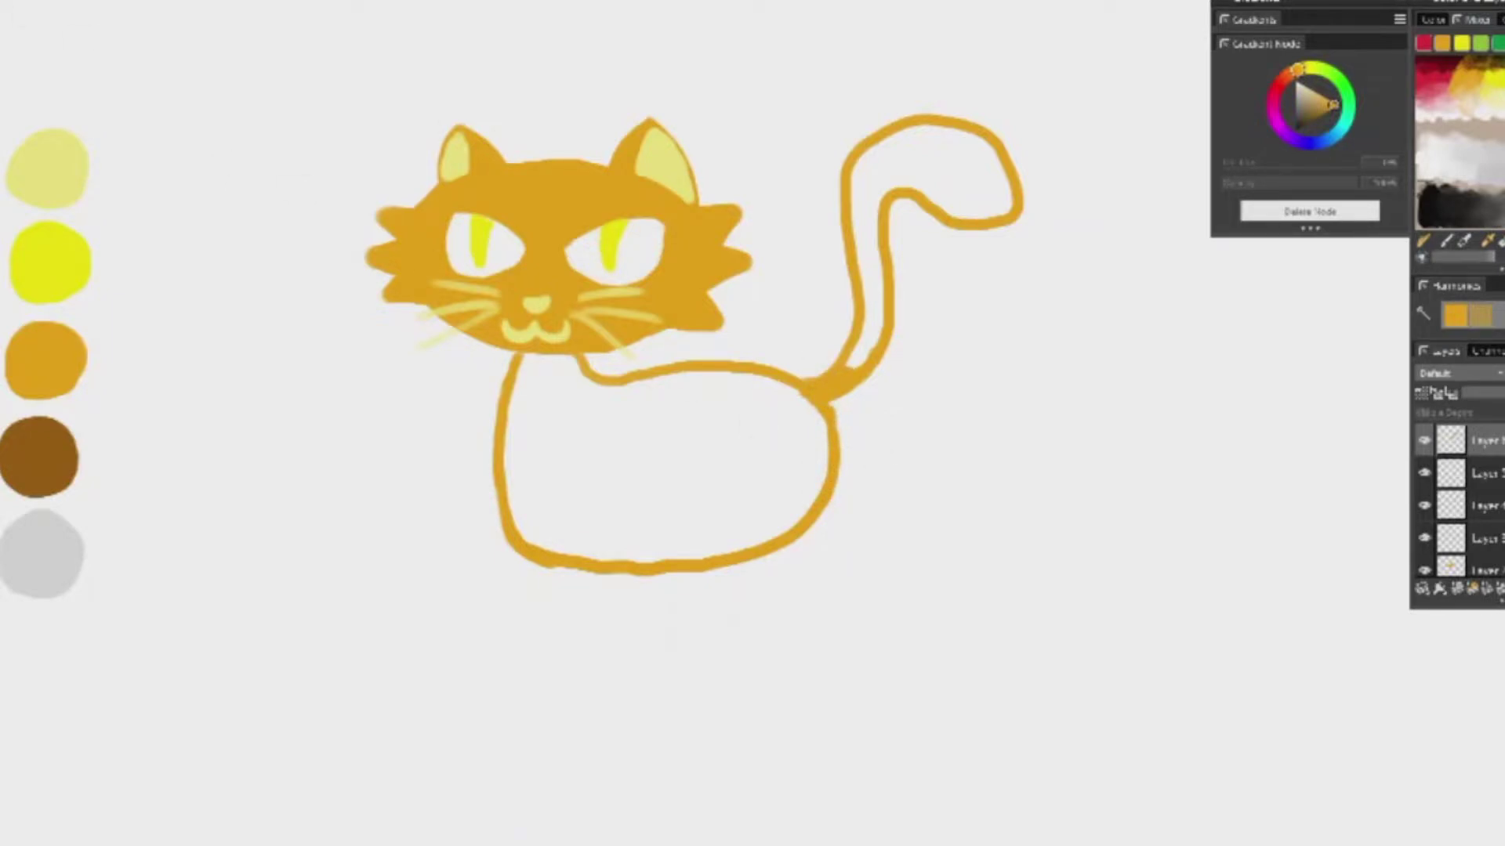
Fill the tail solid orange with a larger brush and paint two front legs running down from the neck
key("bracketright")
mouse_move(855, 365)
left_mouse_down()
mouse_move(874, 308)
mouse_move(862, 157)
mouse_move(874, 251)
mouse_move(884, 169)
mouse_move(915, 180)
mouse_move(902, 135)
mouse_move(986, 166)
mouse_move(952, 207)
mouse_move(921, 146)
mouse_move(994, 196)
left_mouse_up()
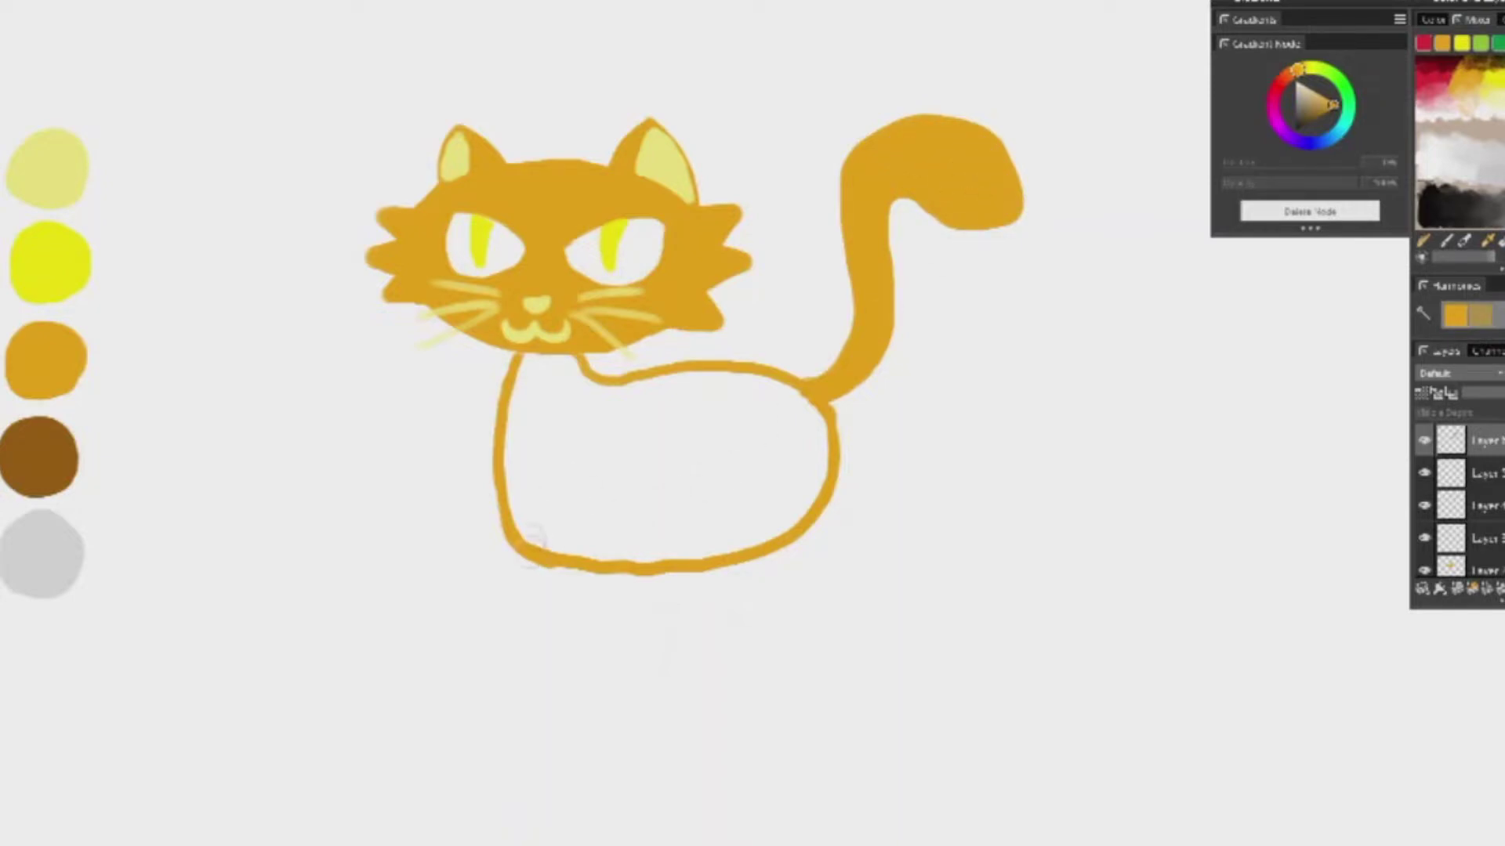
mouse_move(529, 551)
left_mouse_down()
mouse_move(567, 699)
mouse_move(577, 660)
mouse_move(547, 574)
mouse_move(603, 602)
mouse_move(613, 702)
mouse_move(629, 652)
mouse_move(590, 499)
mouse_move(588, 546)
mouse_move(497, 484)
mouse_move(524, 359)
mouse_move(508, 414)
mouse_move(545, 576)
left_mouse_up()
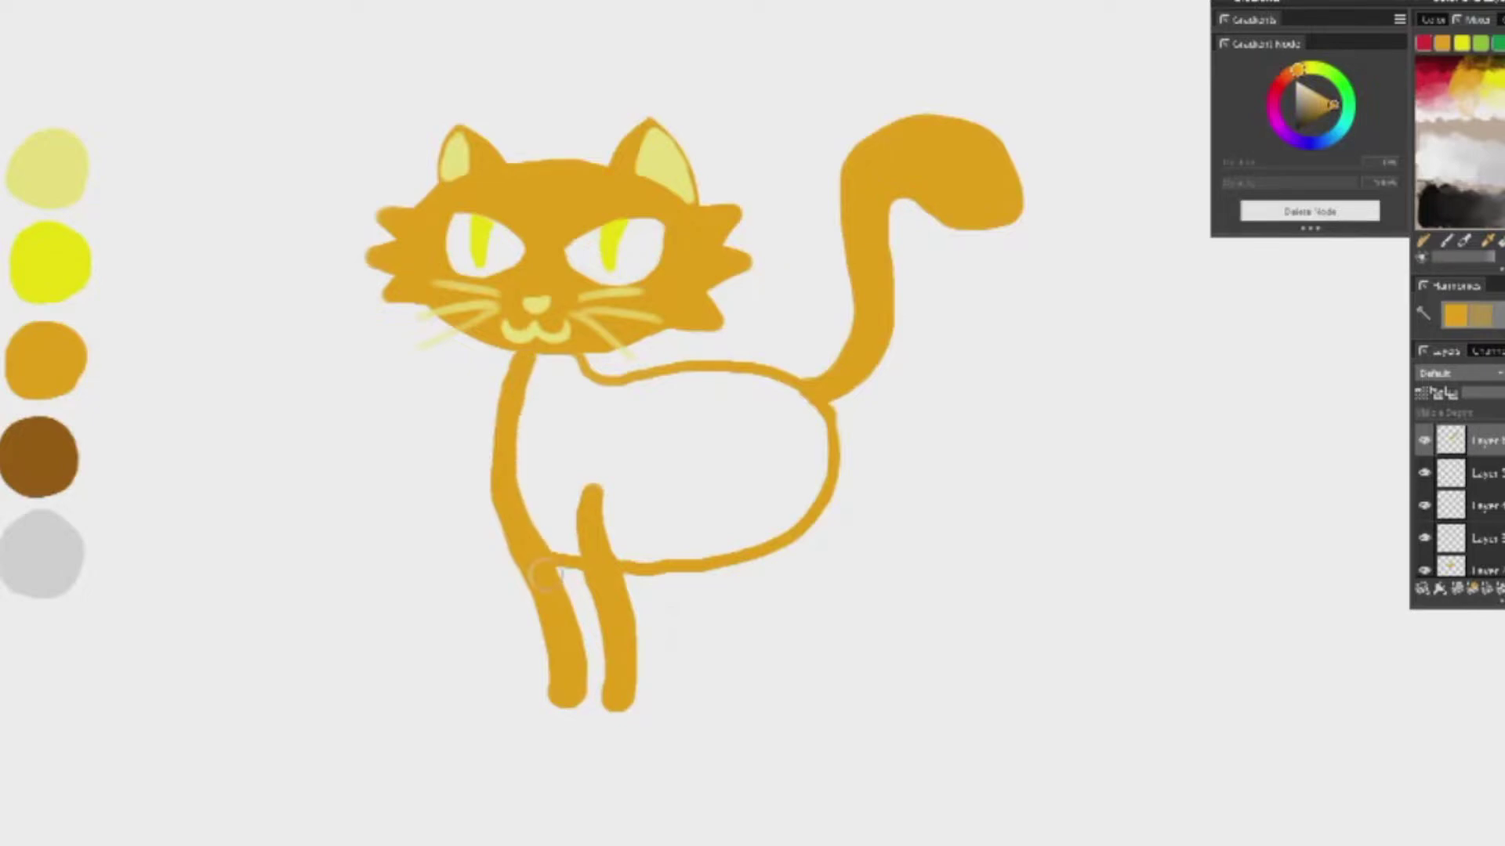
mouse_move(563, 356)
left_mouse_down()
mouse_move(593, 457)
mouse_move(588, 512)
mouse_move(572, 386)
left_mouse_up()
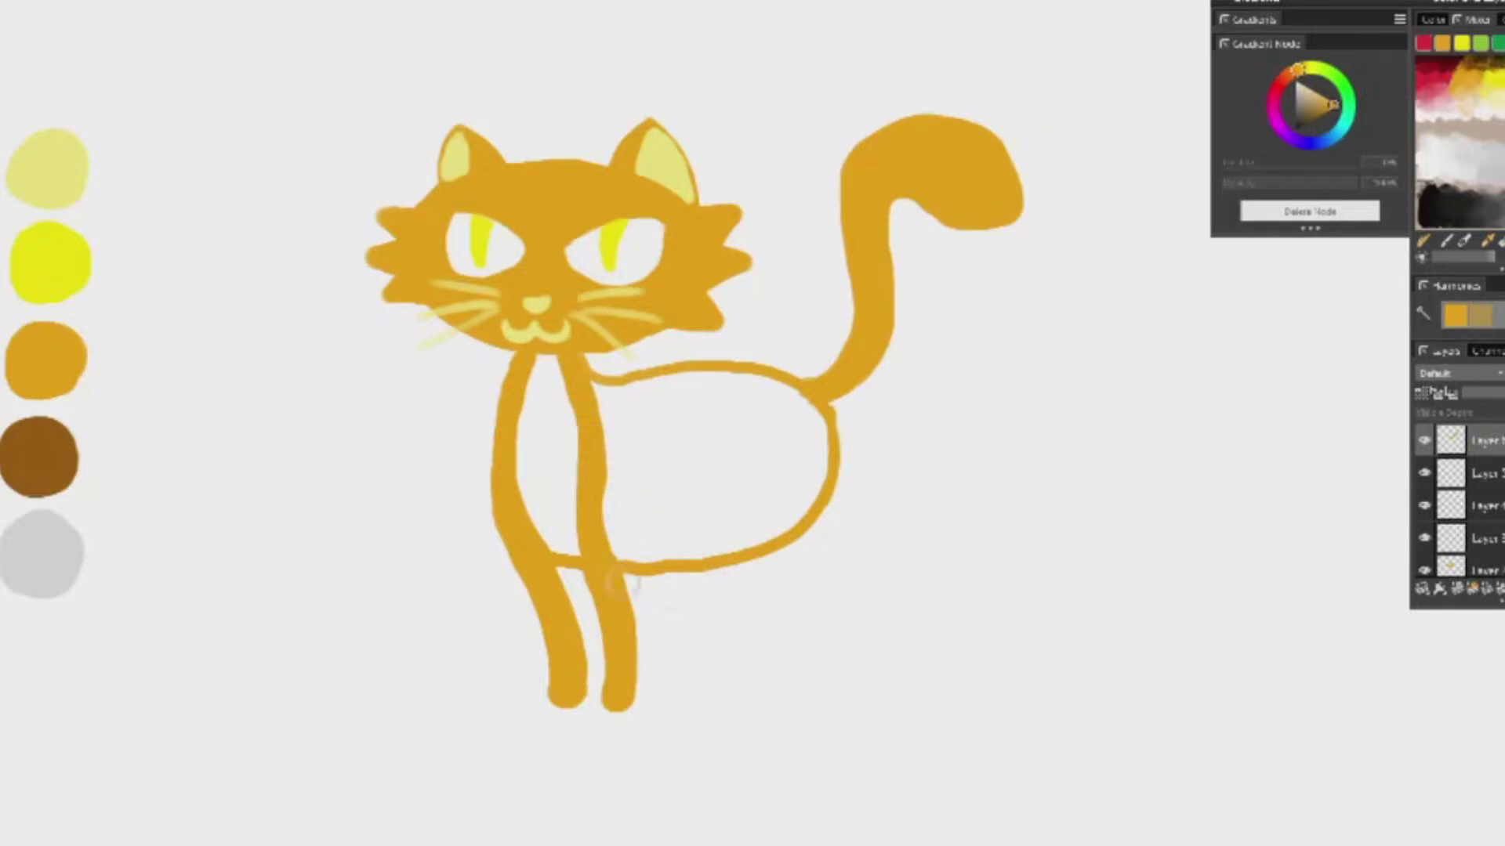
Fill the back and shoulder with orange, leaving chest and belly open, and paint a bent hind leg with a paw
mouse_move(610, 501)
left_mouse_down()
mouse_move(628, 456)
mouse_move(815, 446)
mouse_move(807, 415)
mouse_move(732, 384)
mouse_move(608, 396)
mouse_move(611, 461)
mouse_move(666, 423)
mouse_move(756, 431)
mouse_move(740, 443)
left_mouse_up()
mouse_move(575, 423)
left_mouse_down()
mouse_move(630, 443)
mouse_move(629, 635)
mouse_move(619, 520)
mouse_move(750, 454)
mouse_move(726, 481)
mouse_move(736, 540)
mouse_move(786, 574)
mouse_move(830, 578)
mouse_move(840, 606)
mouse_move(823, 662)
mouse_move(775, 687)
mouse_move(796, 699)
mouse_move(850, 647)
mouse_move(856, 570)
mouse_move(826, 537)
mouse_move(831, 490)
mouse_move(816, 533)
mouse_move(799, 498)
mouse_move(785, 548)
mouse_move(741, 501)
left_mouse_up()
left_click_drag(807, 677, 760, 693)
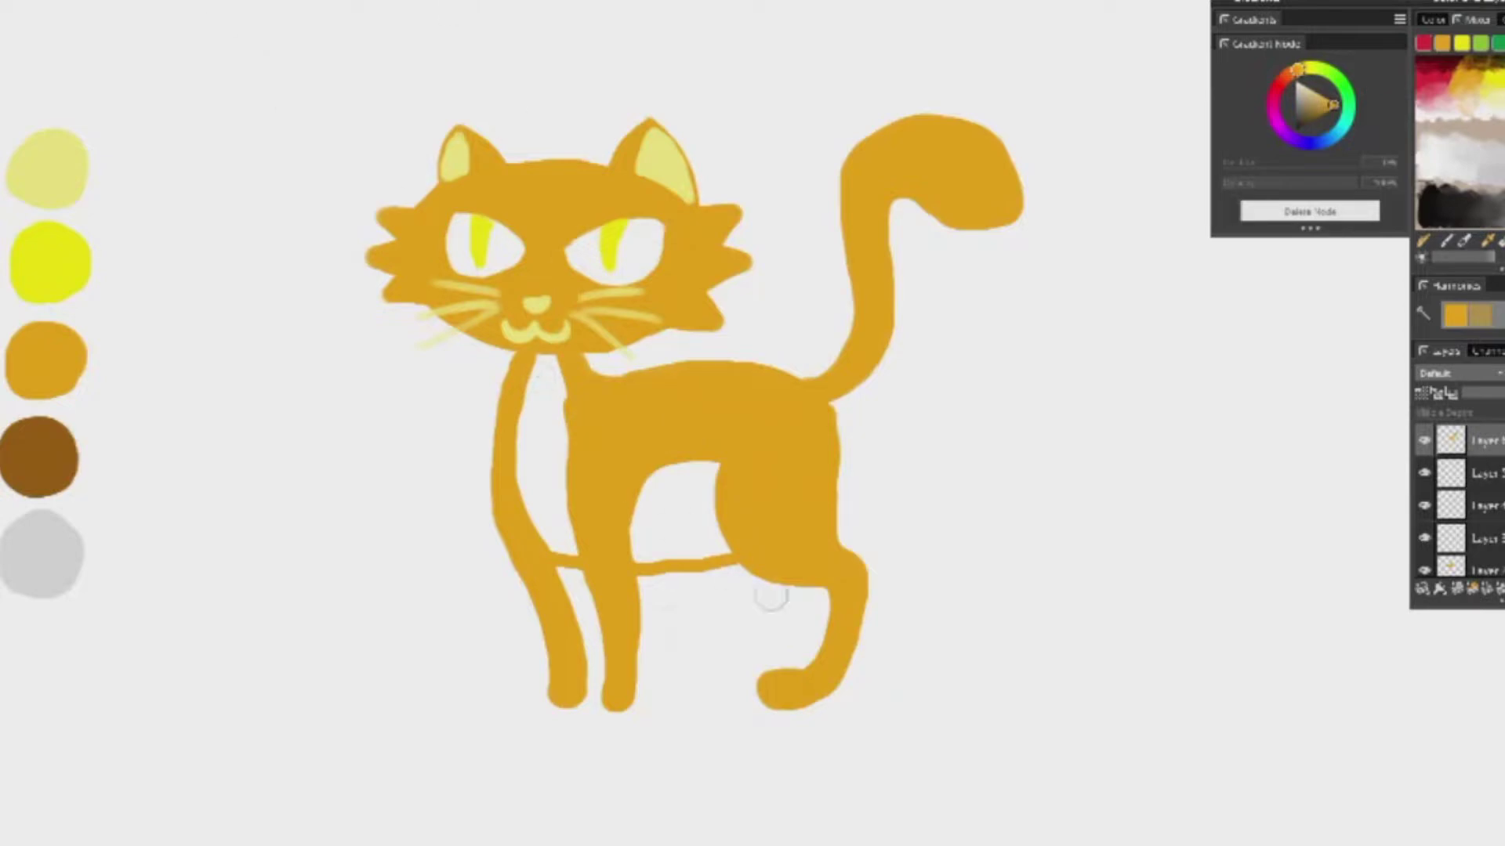
key("ctrl+z")
mouse_move(730, 437)
left_mouse_down()
mouse_move(781, 523)
mouse_move(858, 576)
left_mouse_up()
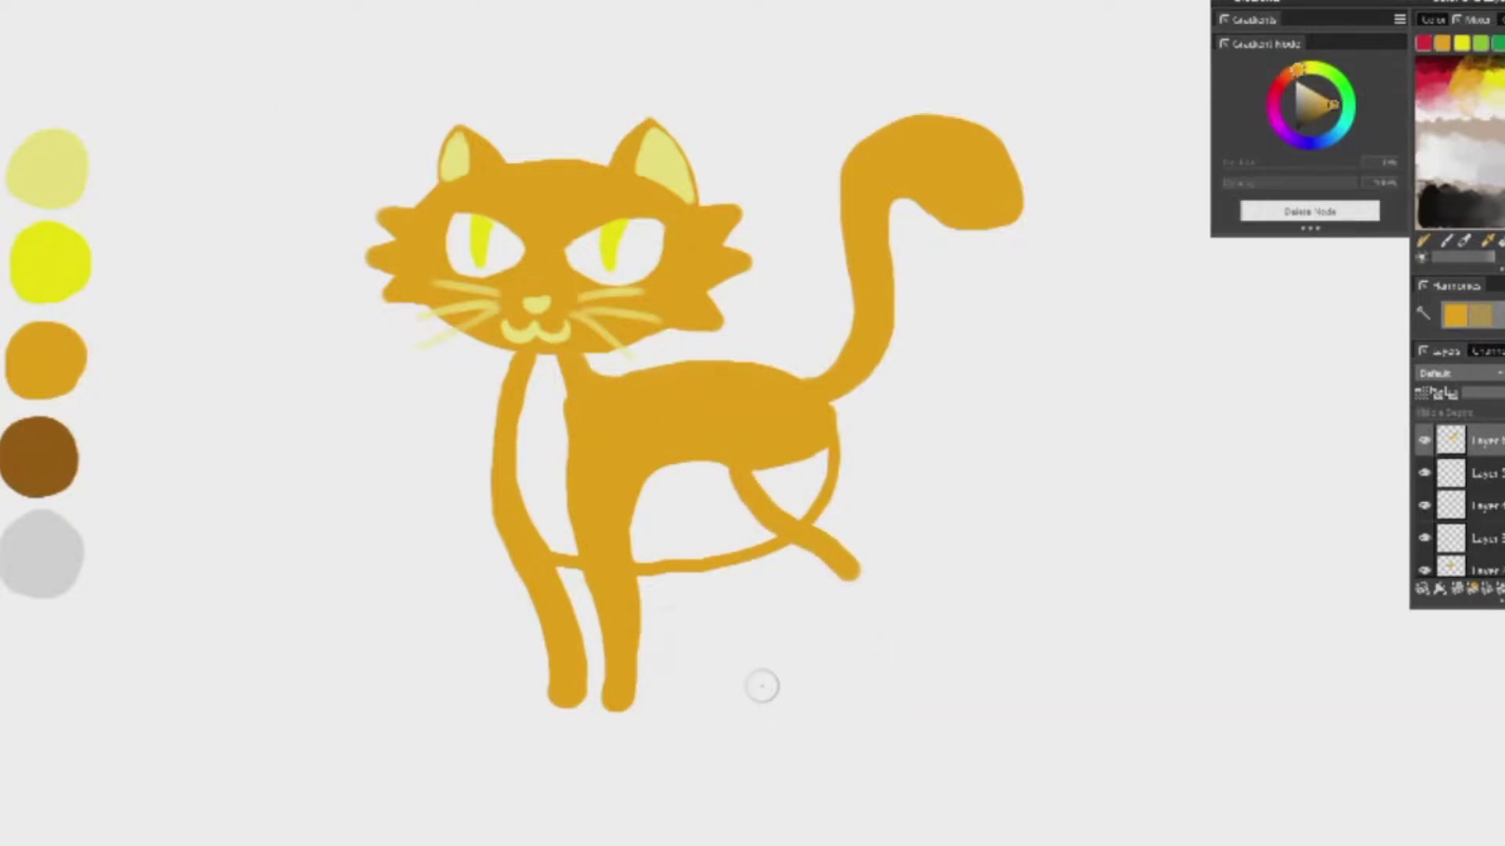
mouse_move(827, 421)
left_mouse_down()
mouse_move(861, 580)
mouse_move(771, 482)
mouse_move(790, 467)
mouse_move(820, 475)
mouse_move(875, 577)
mouse_move(822, 684)
mouse_move(780, 695)
mouse_move(821, 664)
mouse_move(853, 568)
mouse_move(822, 665)
left_mouse_up()
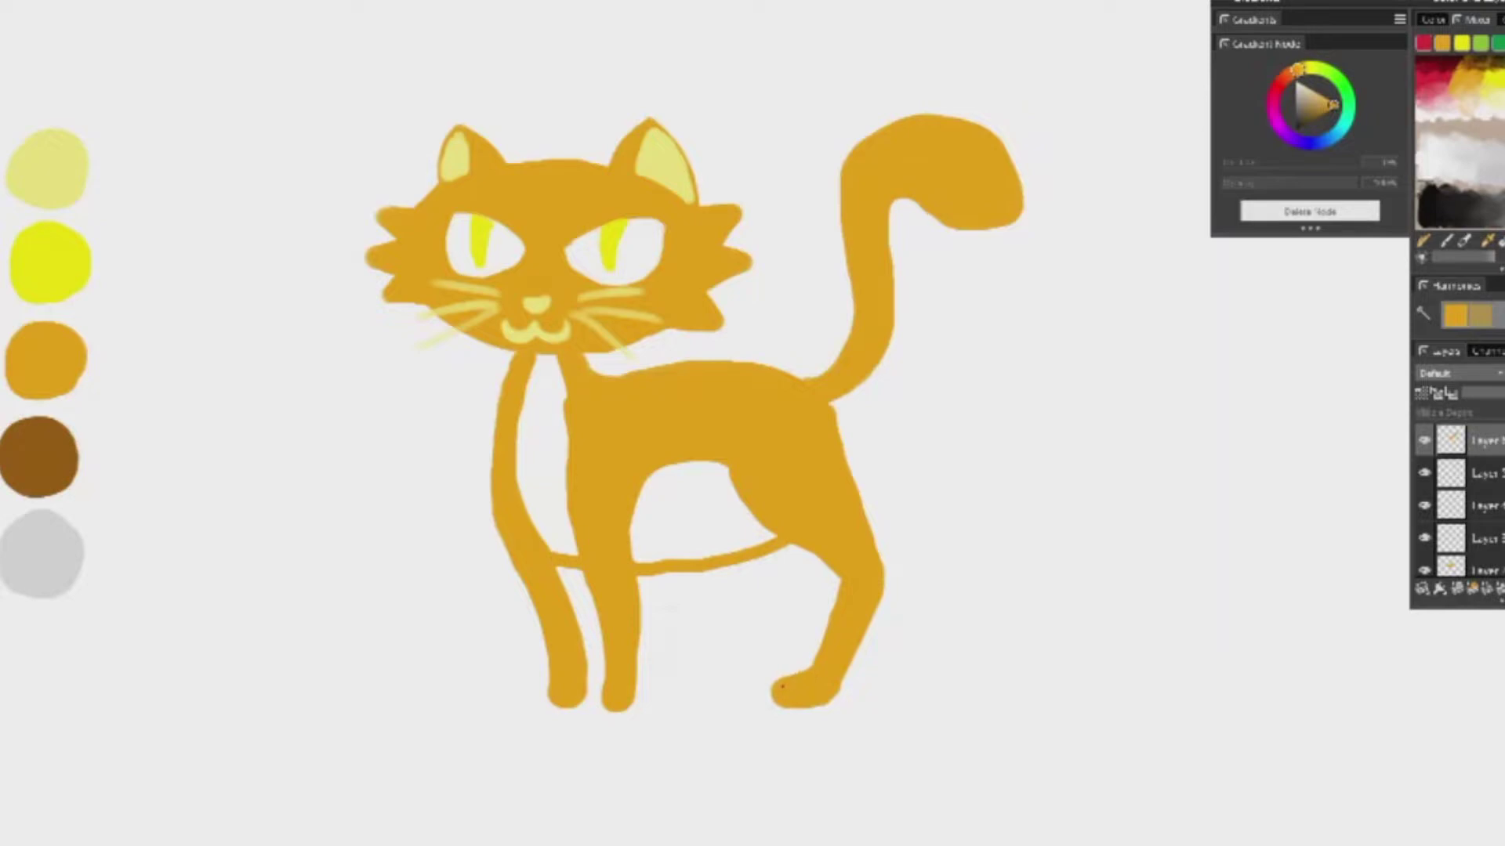
Add rounded front paws and refine the orange edges of the legs, underside and rump
mouse_move(608, 695)
left_mouse_down()
mouse_move(547, 680)
mouse_move(569, 703)
left_mouse_up()
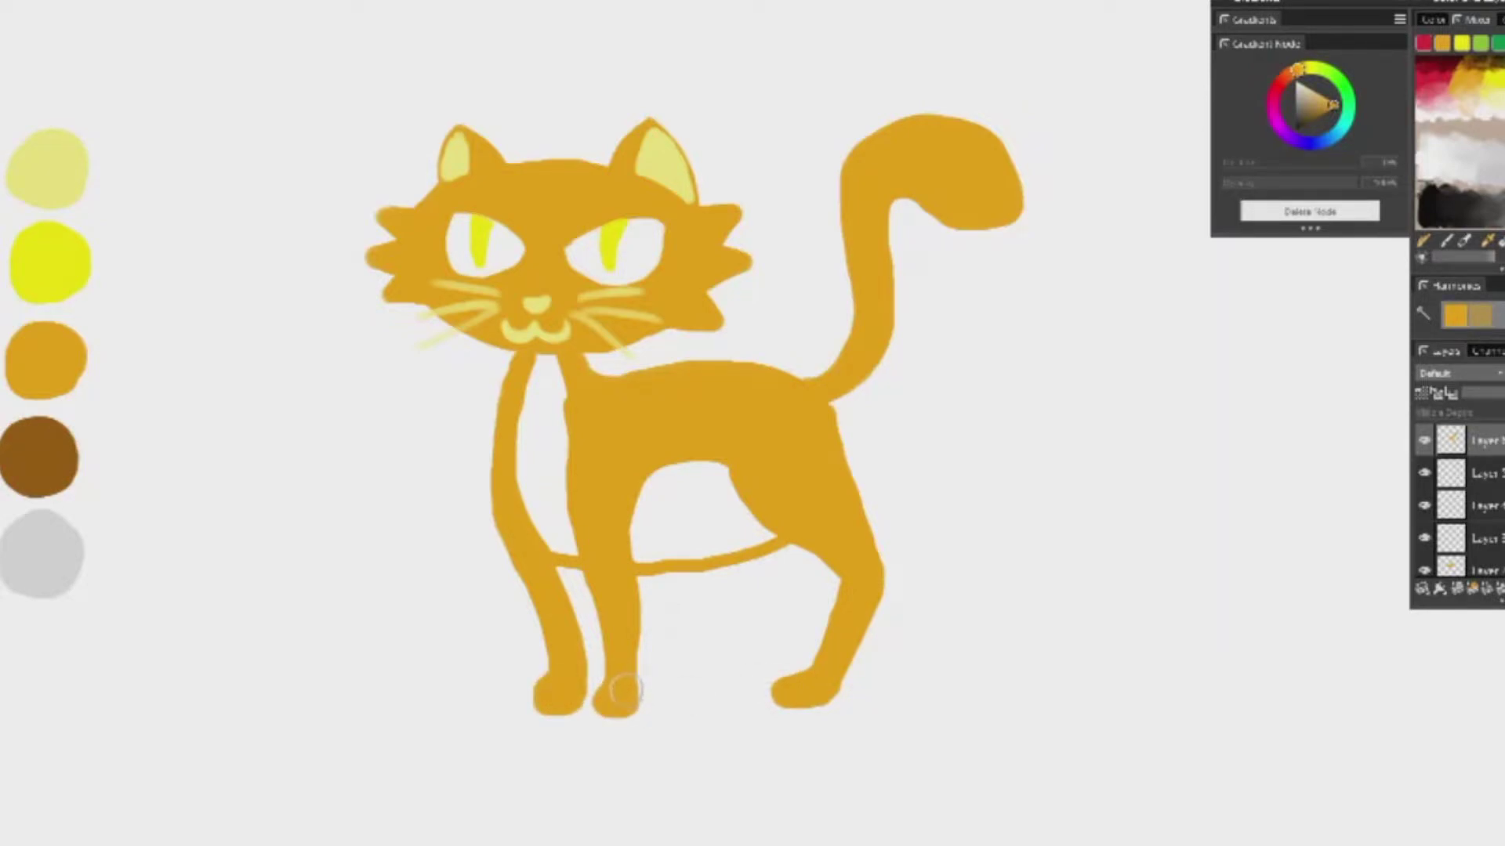
mouse_move(632, 595)
left_mouse_down()
mouse_move(635, 524)
mouse_move(675, 466)
mouse_move(744, 460)
left_mouse_up()
mouse_move(619, 530)
left_mouse_down()
mouse_move(701, 473)
mouse_move(754, 475)
left_mouse_up()
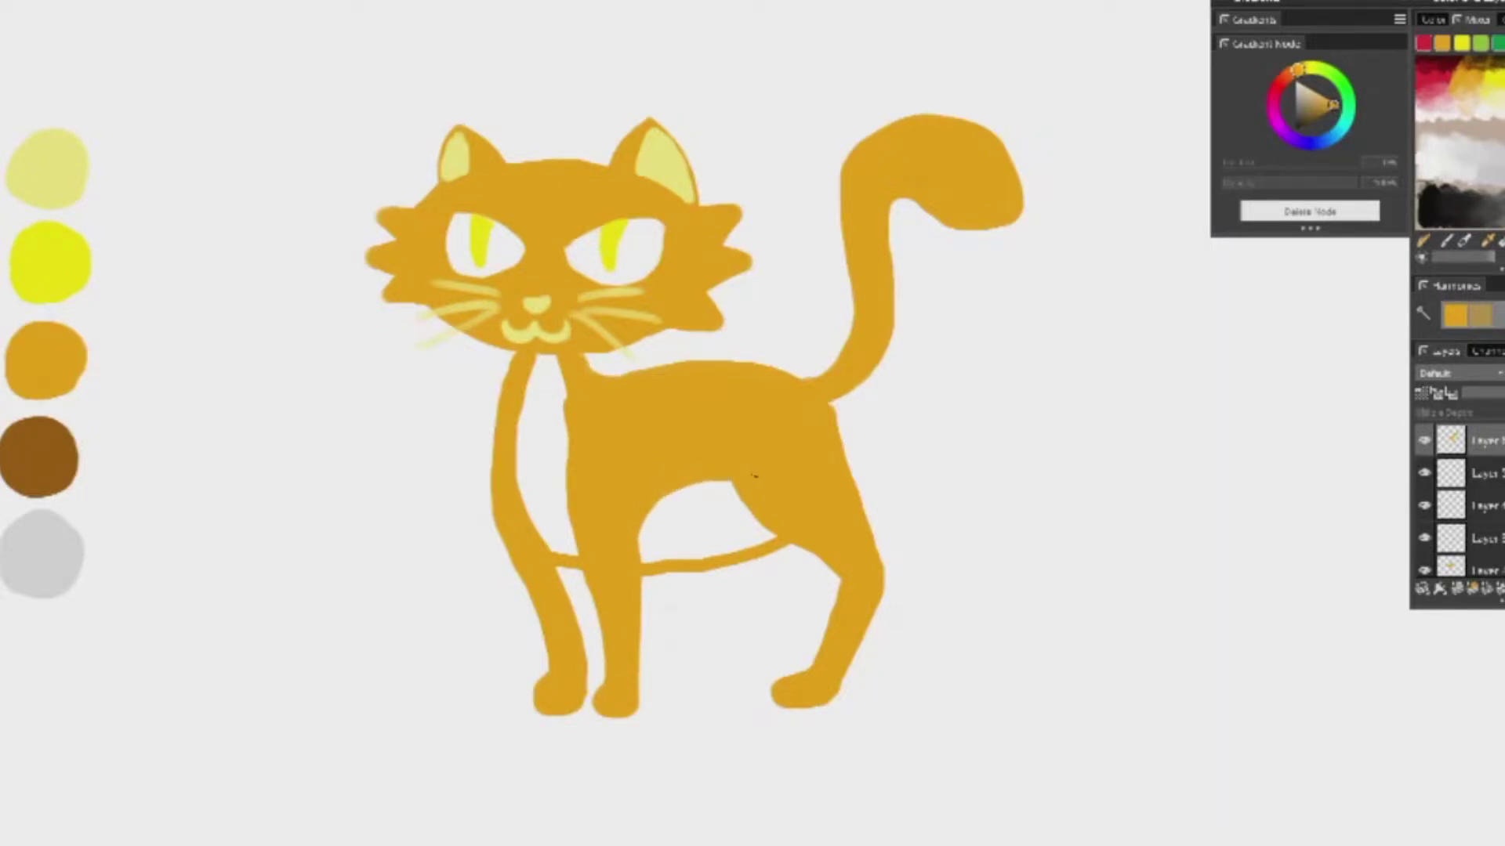
left_click_drag(862, 506, 829, 412)
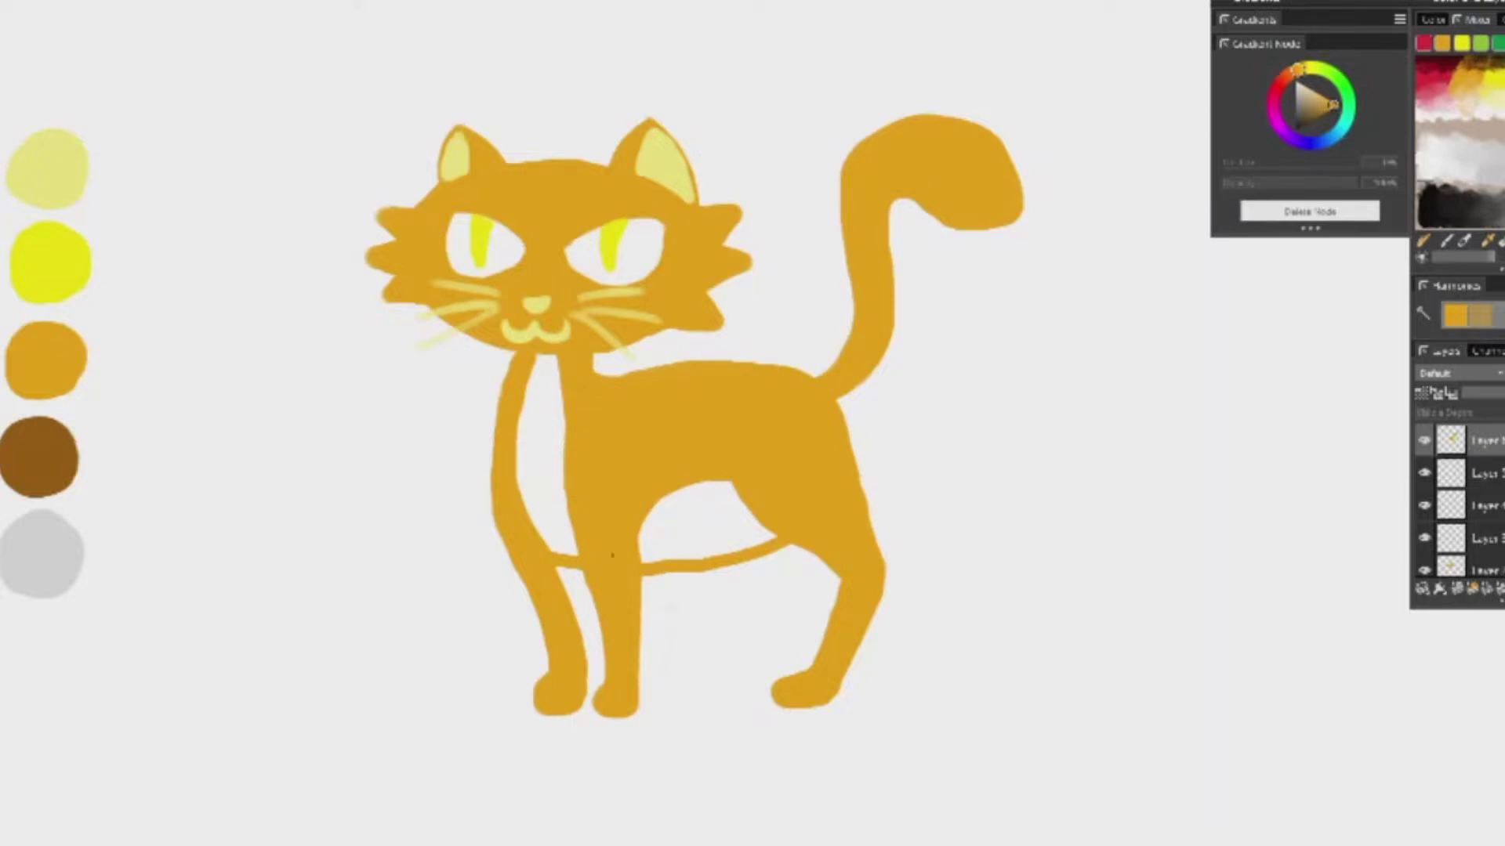
left_click_drag(631, 539, 646, 498)
left_click_drag(549, 558, 561, 572)
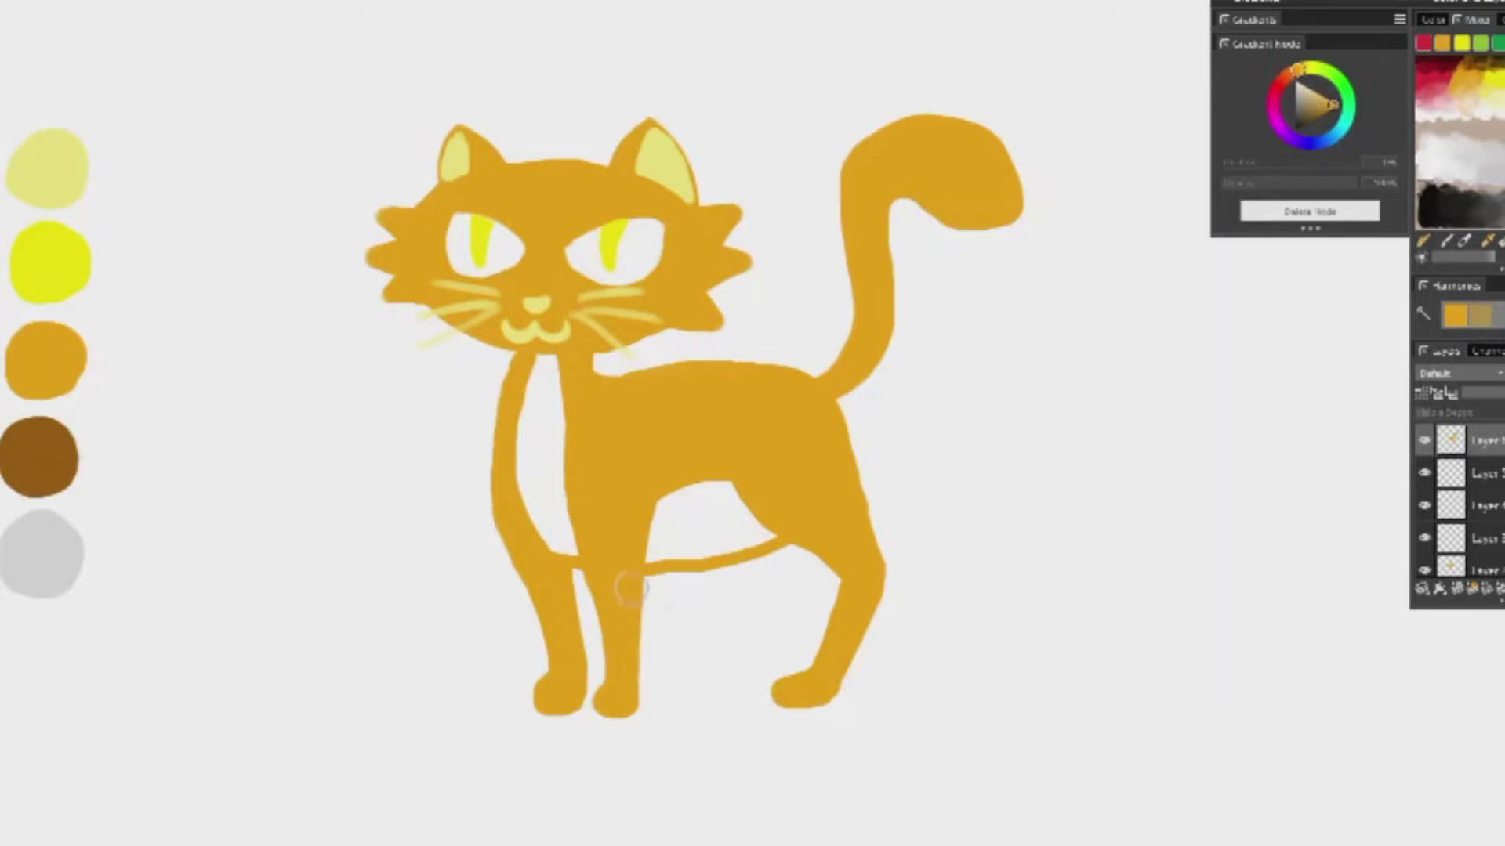
left_click_drag(633, 627, 635, 699)
Dab pale yellow toes onto the two front paws and the hind paw on a new layer
left_click(61, 170)
left_click(1459, 589)
left_click(543, 697)
left_click(560, 700)
left_click(576, 698)
left_click(603, 702)
left_click(617, 699)
left_click(632, 703)
left_click(778, 689)
left_click(790, 697)
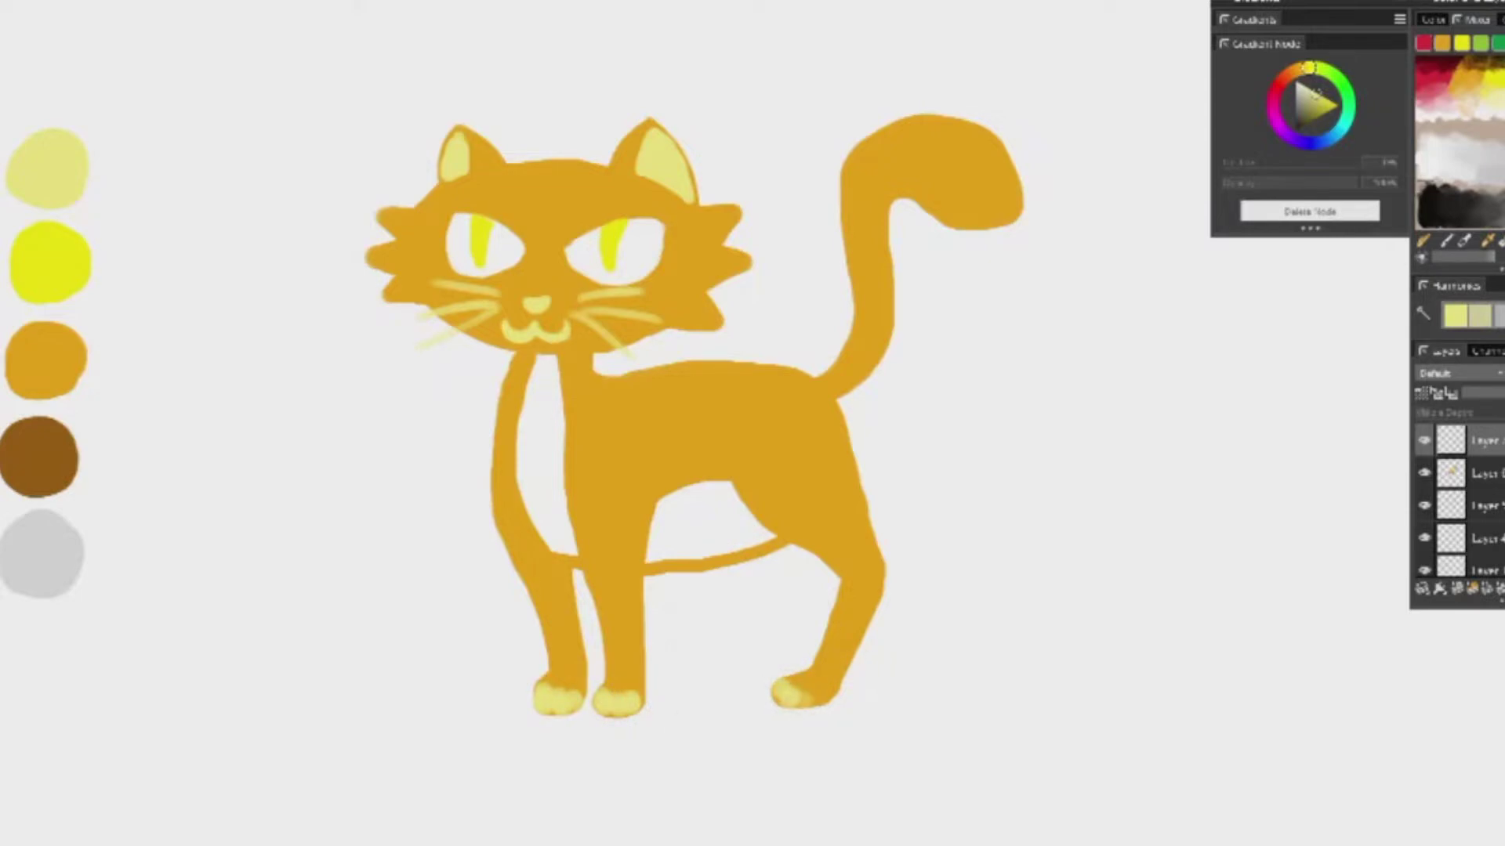
Duplicate the hind leg onto a separate layer, shift the copy forward as the second hind leg, and erase its leftover belly lines
left_click(803, 700)
left_click(1484, 480)
left_click_drag(735, 539, 957, 729)
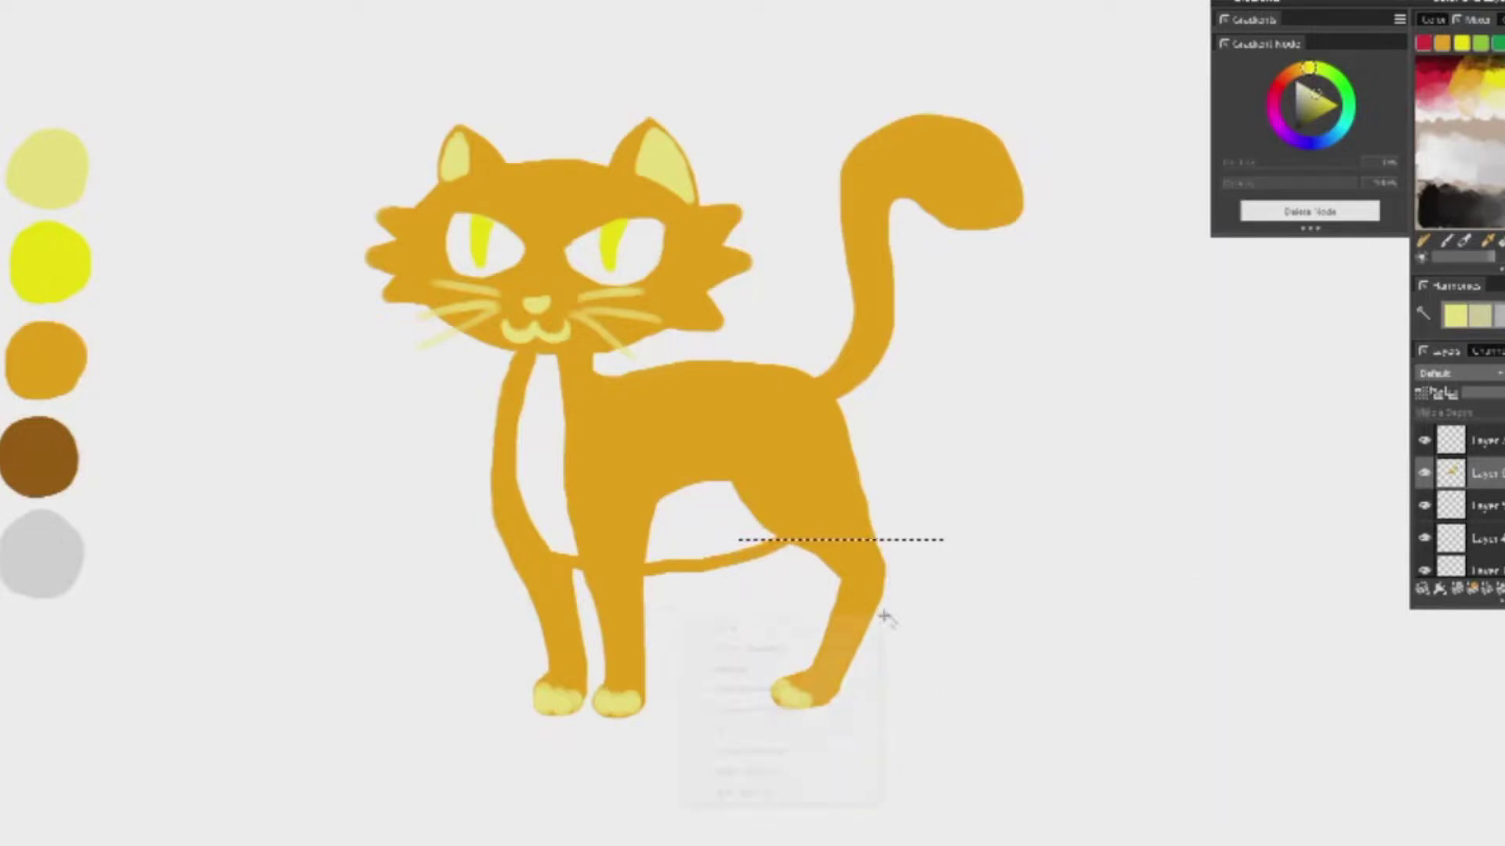
right_click(881, 617)
left_click(811, 796)
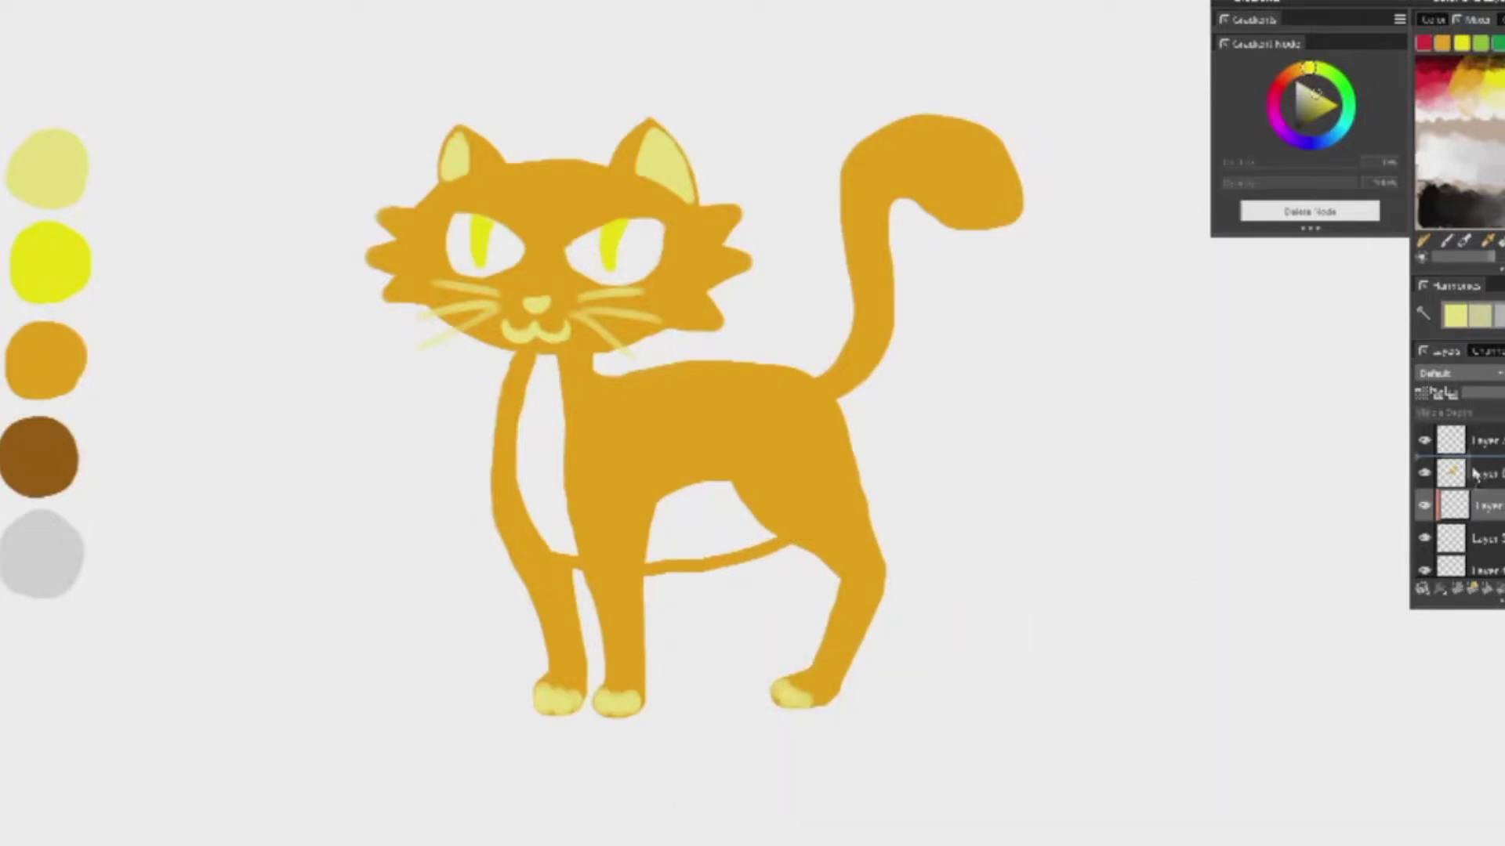
left_click_drag(843, 642, 776, 655)
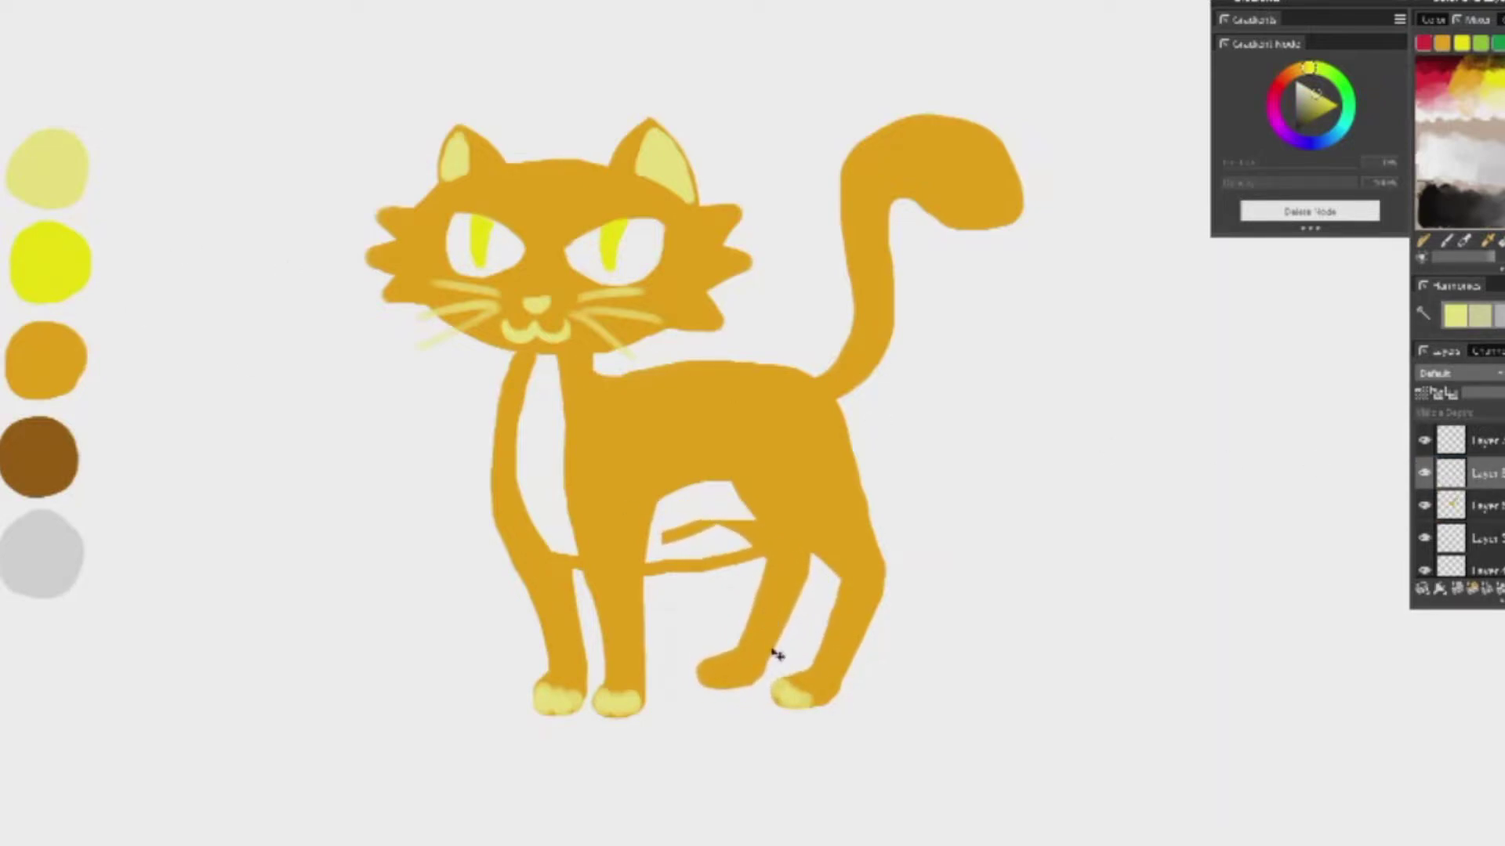
left_click_drag(764, 529, 667, 523)
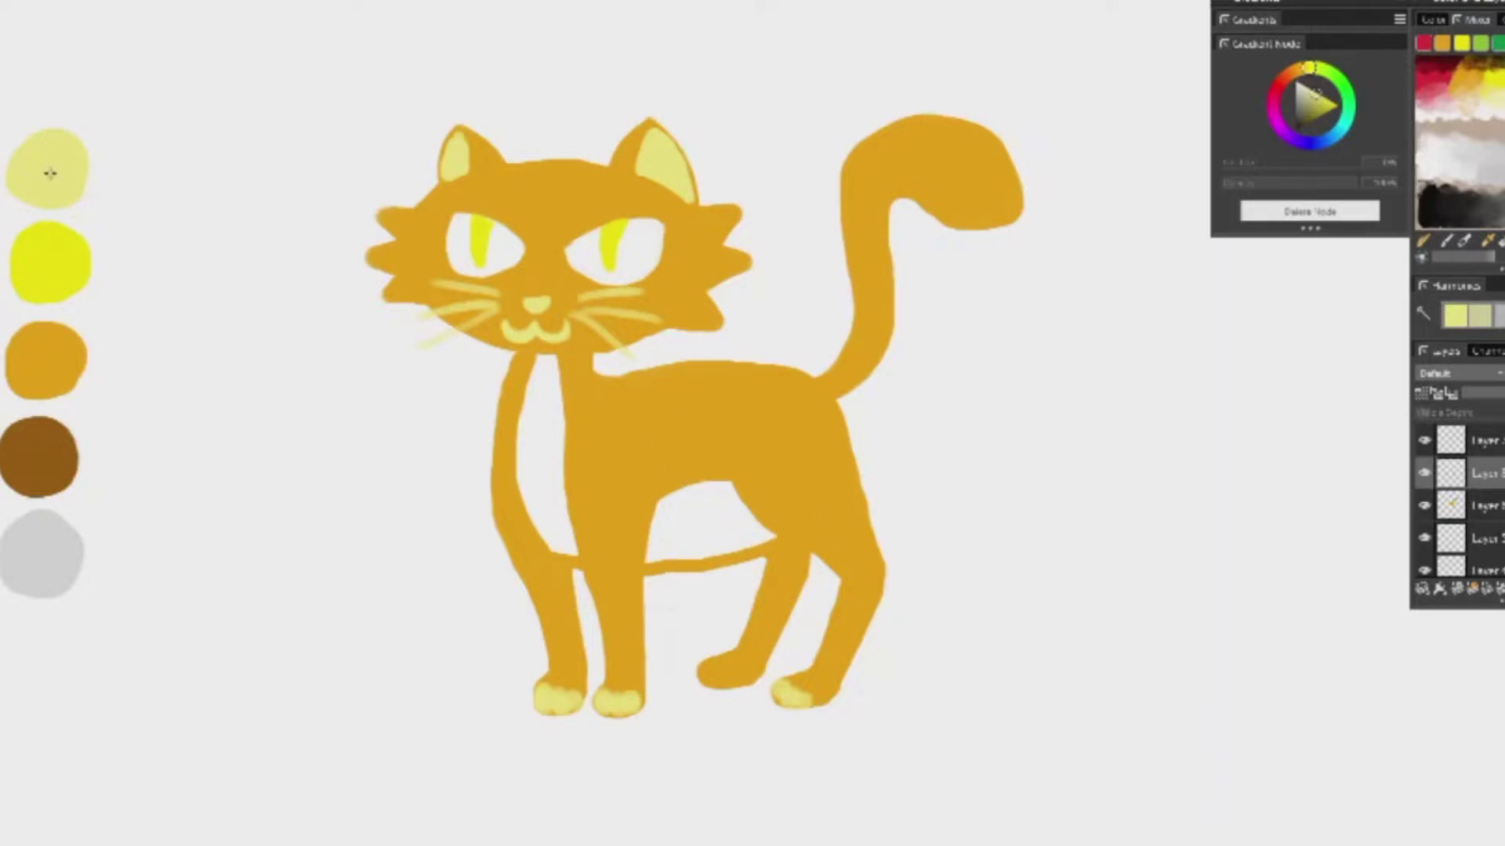
Paint pale yellow toes on the second hind paw and a rounded pale yellow tip on the tail, on the top layer
key("Page_Up")
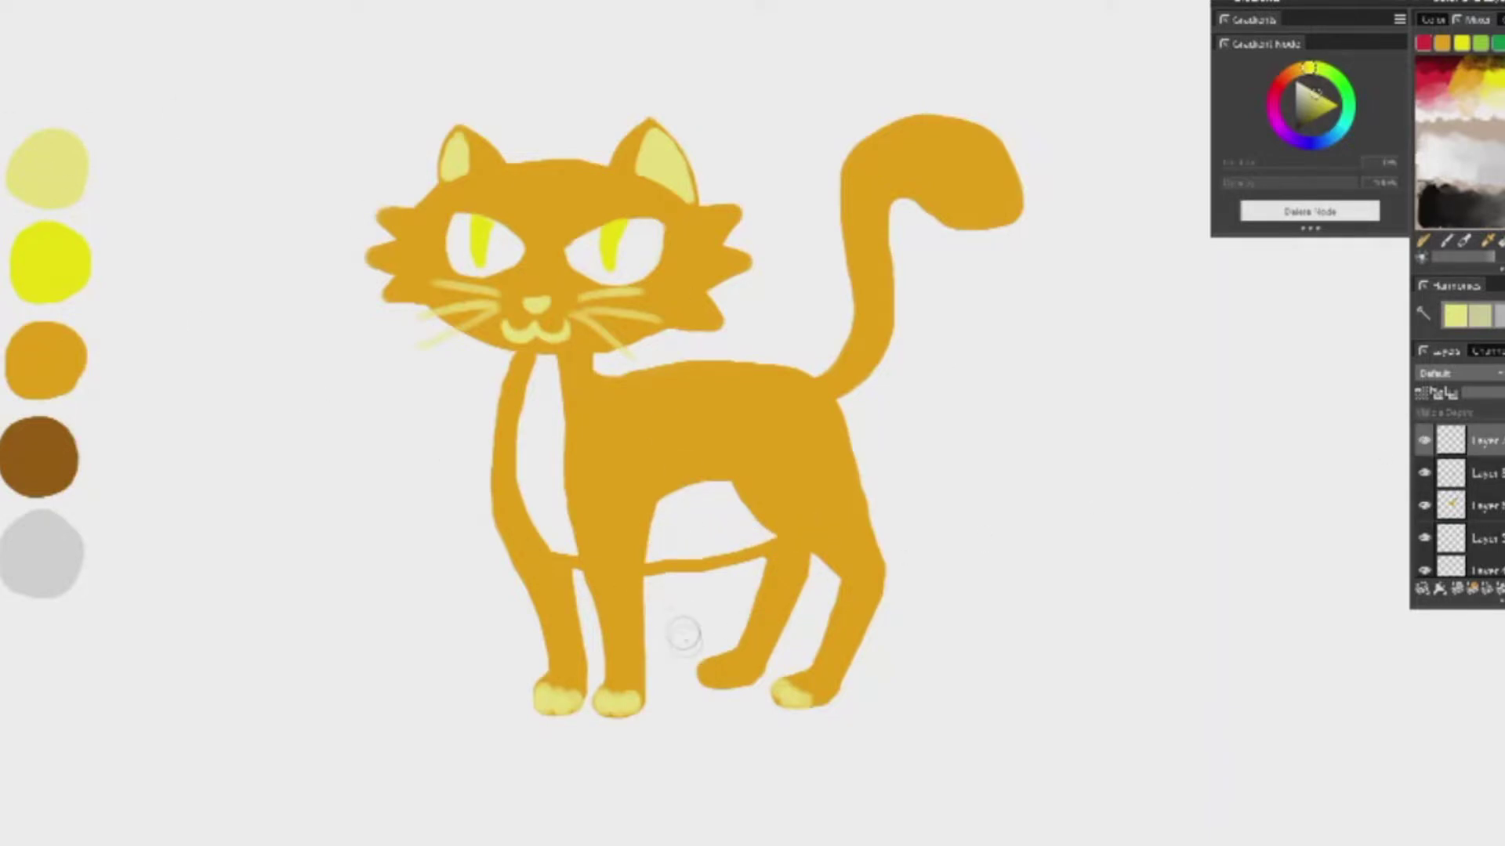
left_click_drag(707, 675, 727, 678)
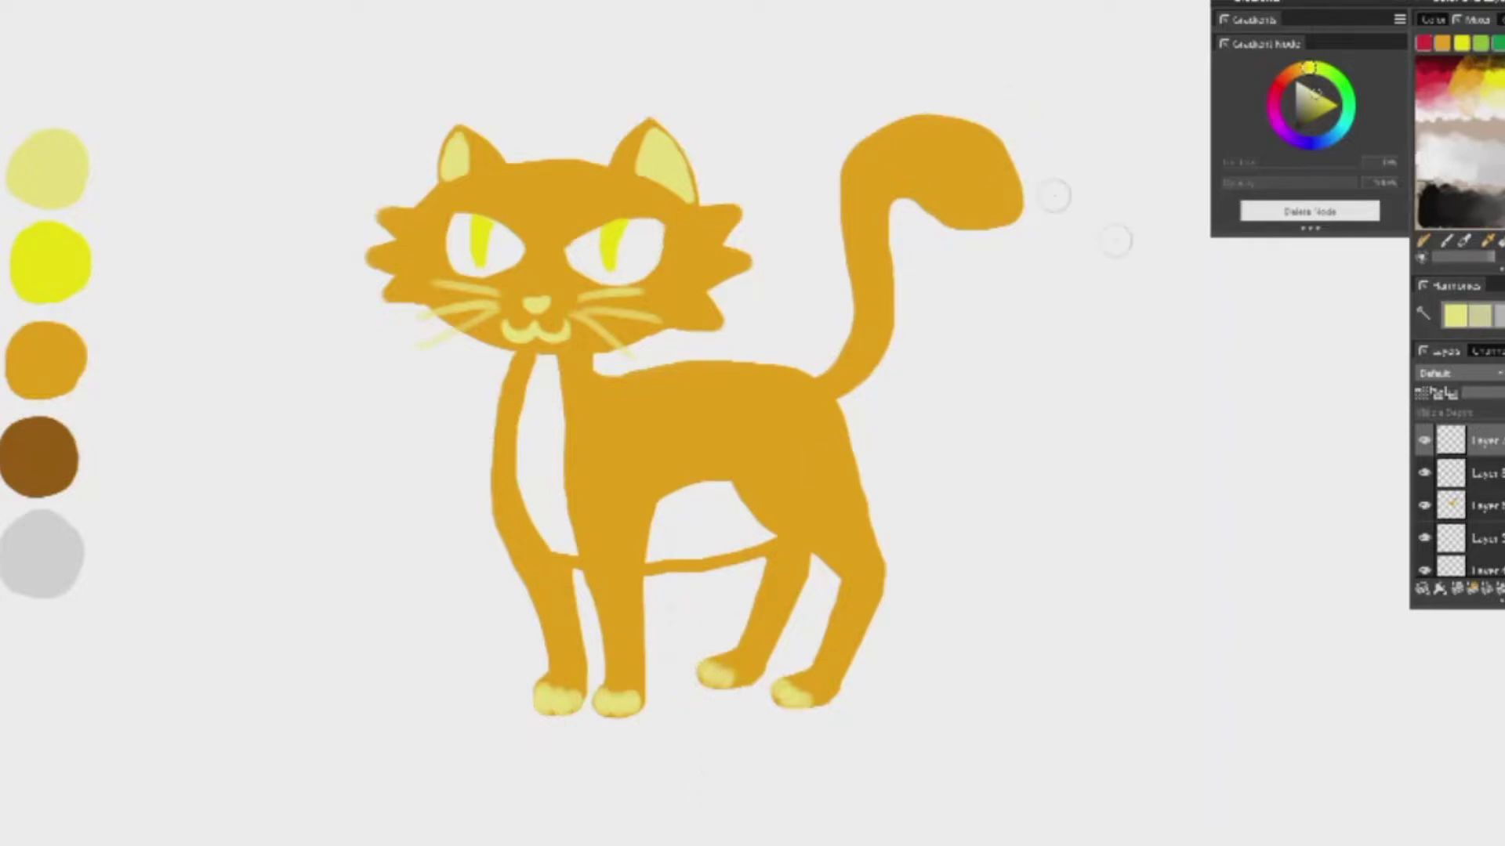
mouse_move(963, 122)
left_mouse_down()
mouse_move(926, 135)
mouse_move(908, 176)
mouse_move(960, 222)
mouse_move(1008, 213)
mouse_move(1001, 143)
mouse_move(950, 125)
mouse_move(923, 172)
mouse_move(957, 157)
mouse_move(1011, 196)
left_mouse_up()
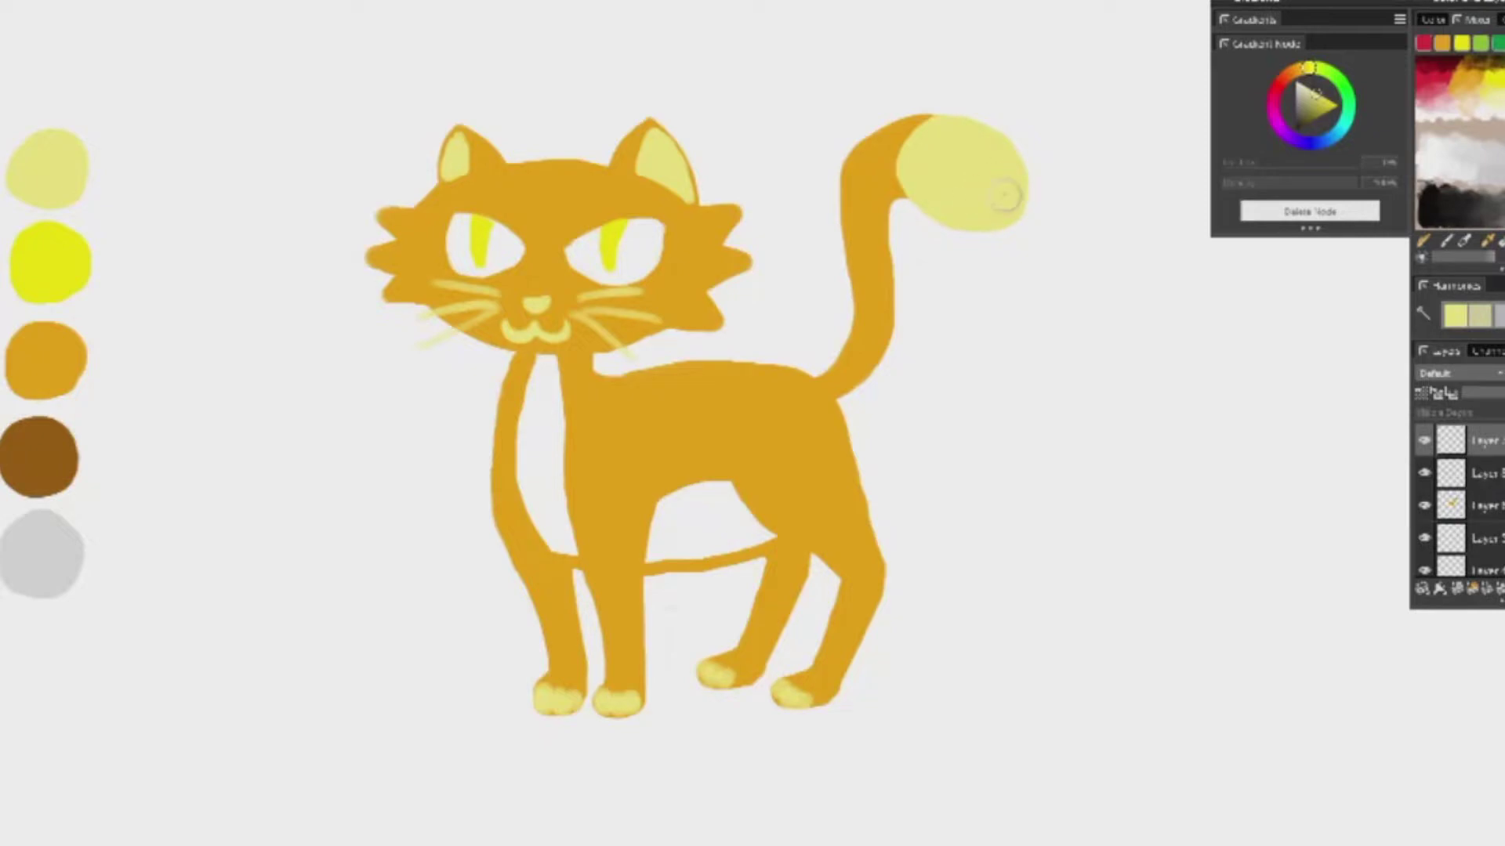
Paint a bright yellow collar around the neck with a round pale yellow tag below it, and pick up the orange swatch
left_click(64, 278, "ctrl")
mouse_move(599, 365)
left_mouse_down()
mouse_move(597, 381)
mouse_move(543, 392)
mouse_move(506, 370)
mouse_move(554, 374)
left_mouse_up()
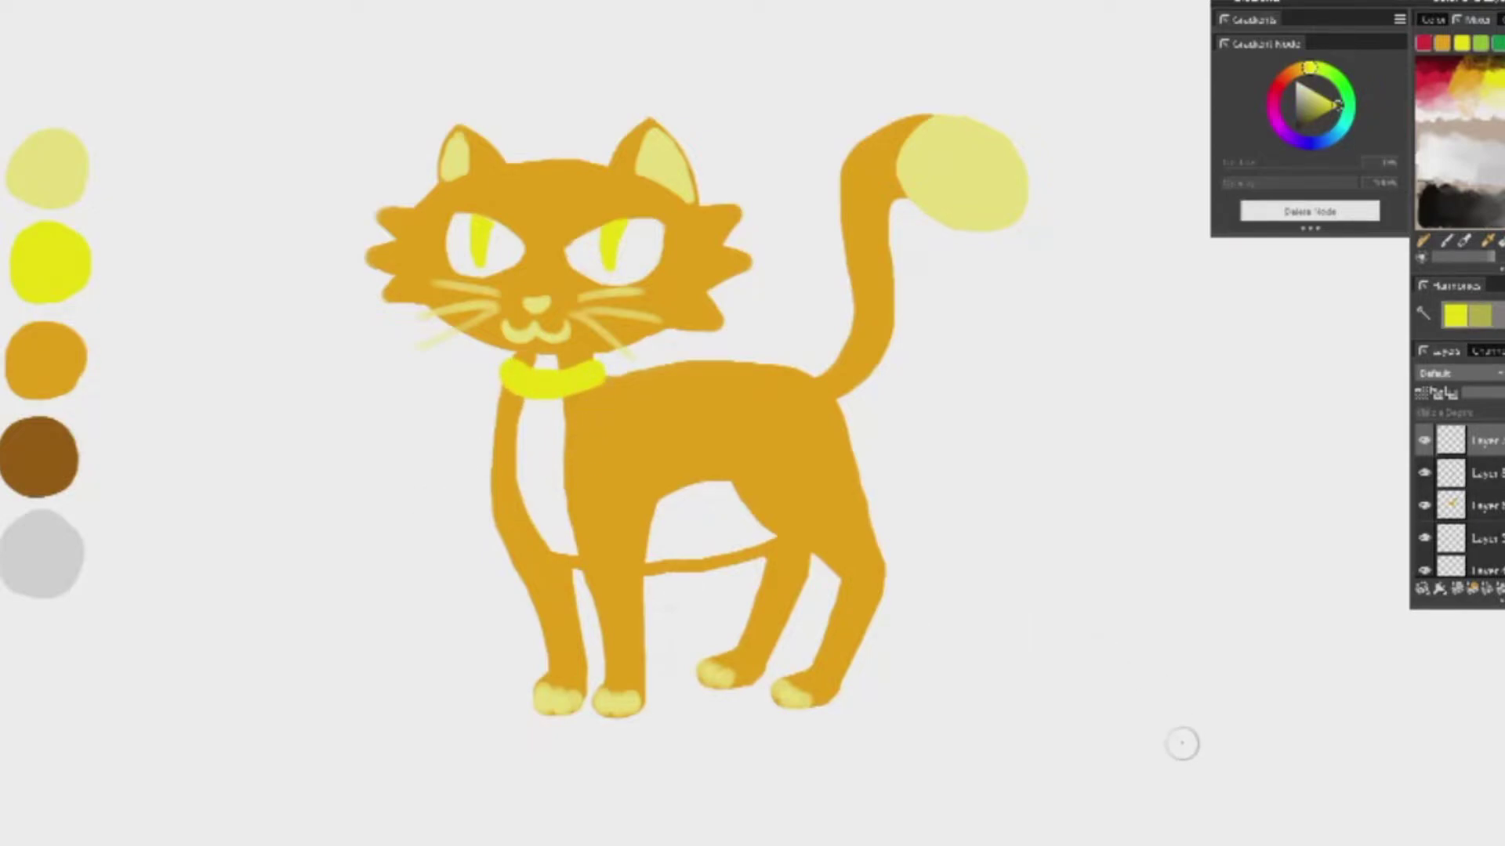
left_click(16, 133, "ctrl")
left_click_drag(539, 406, 539, 417)
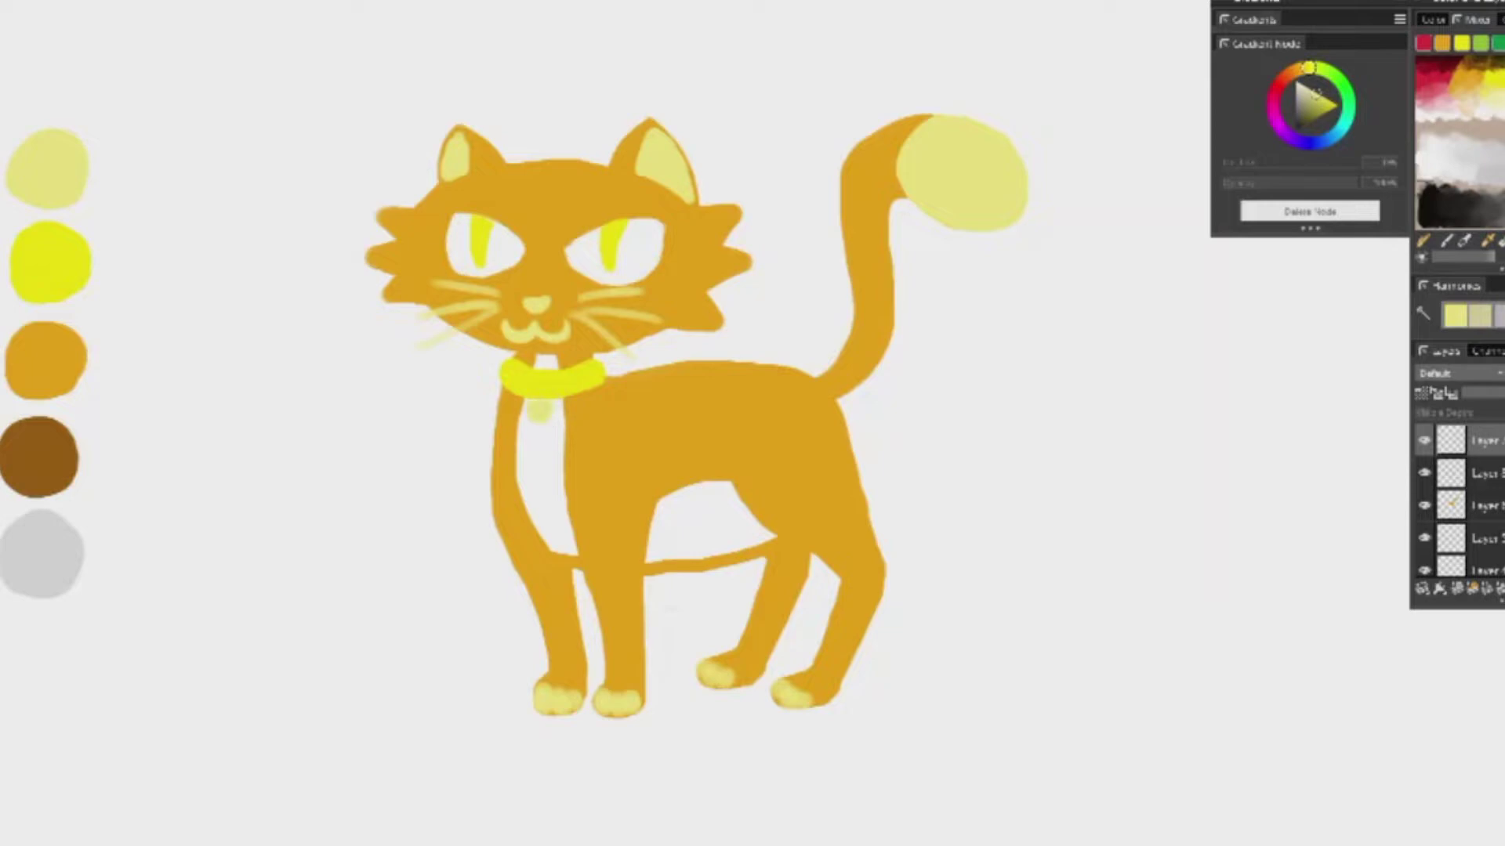
left_click(46, 345, "ctrl")
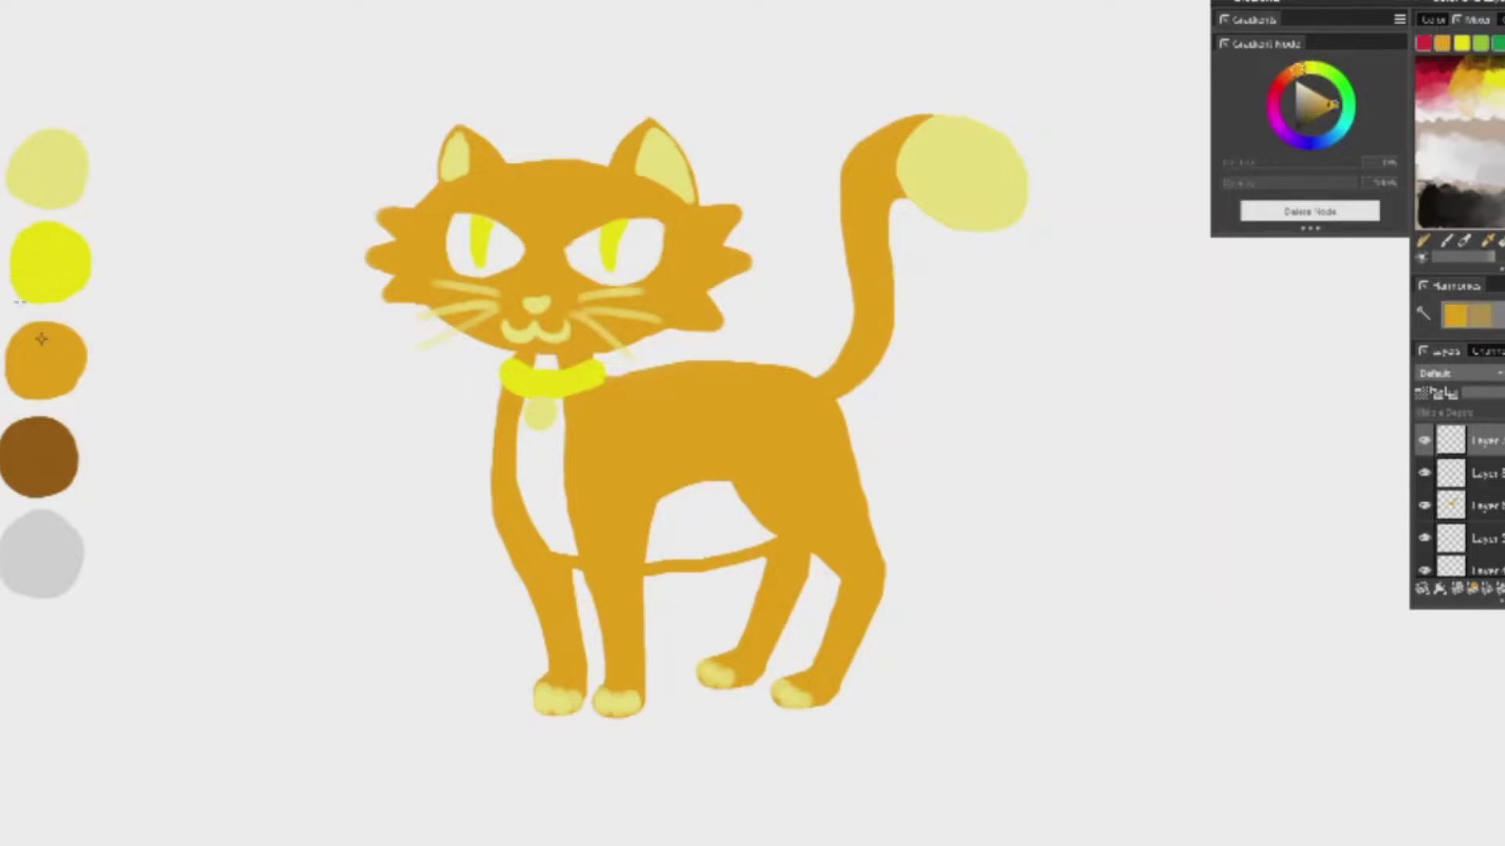
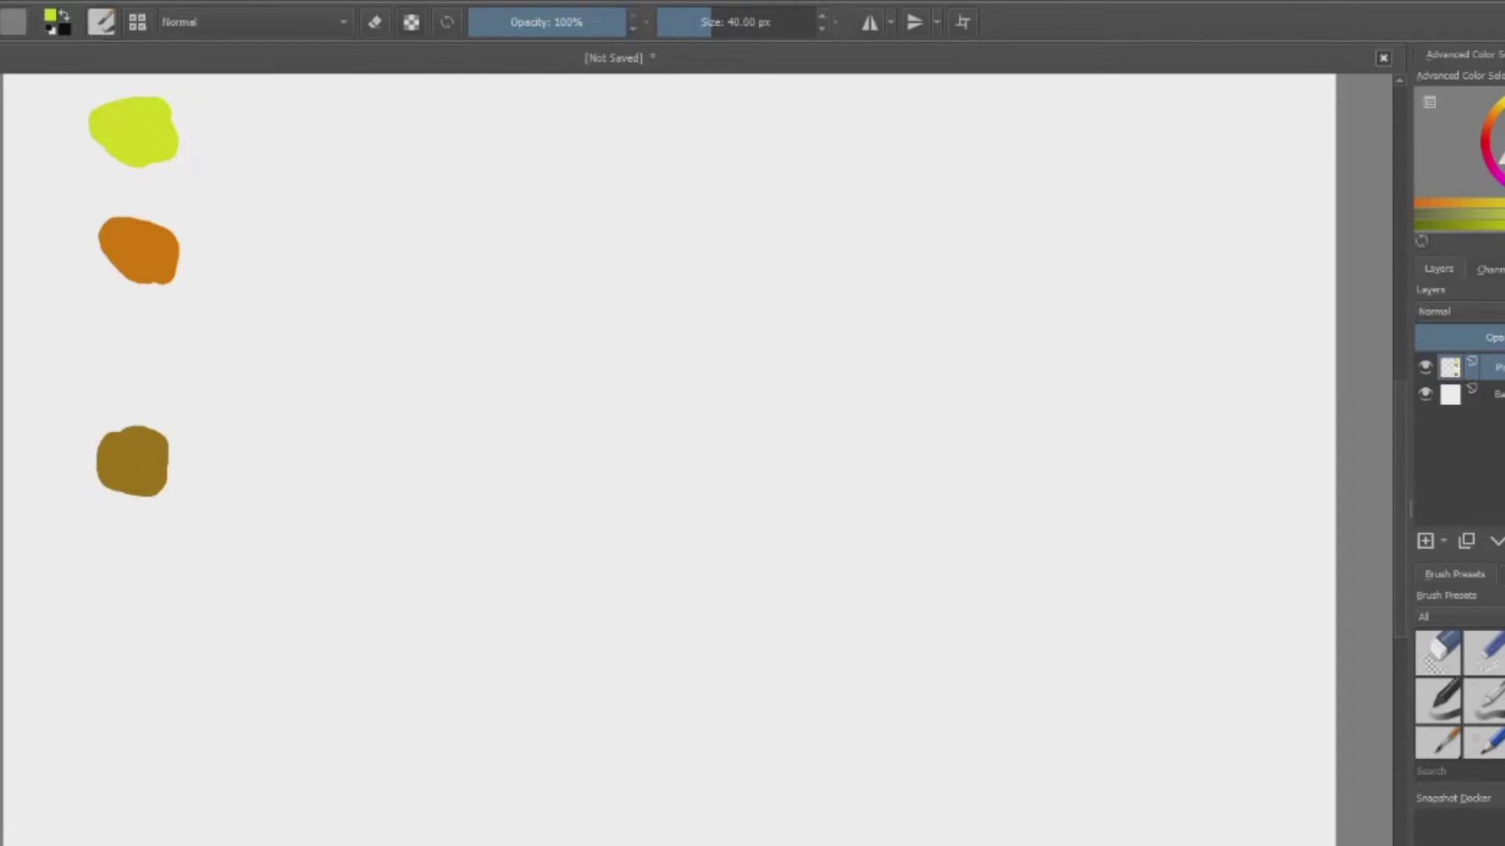
In Krita, hide the panels and outline a rounded triangular monster in thin orange with a wavy brow and a one-toothed mouth
key("Tab")
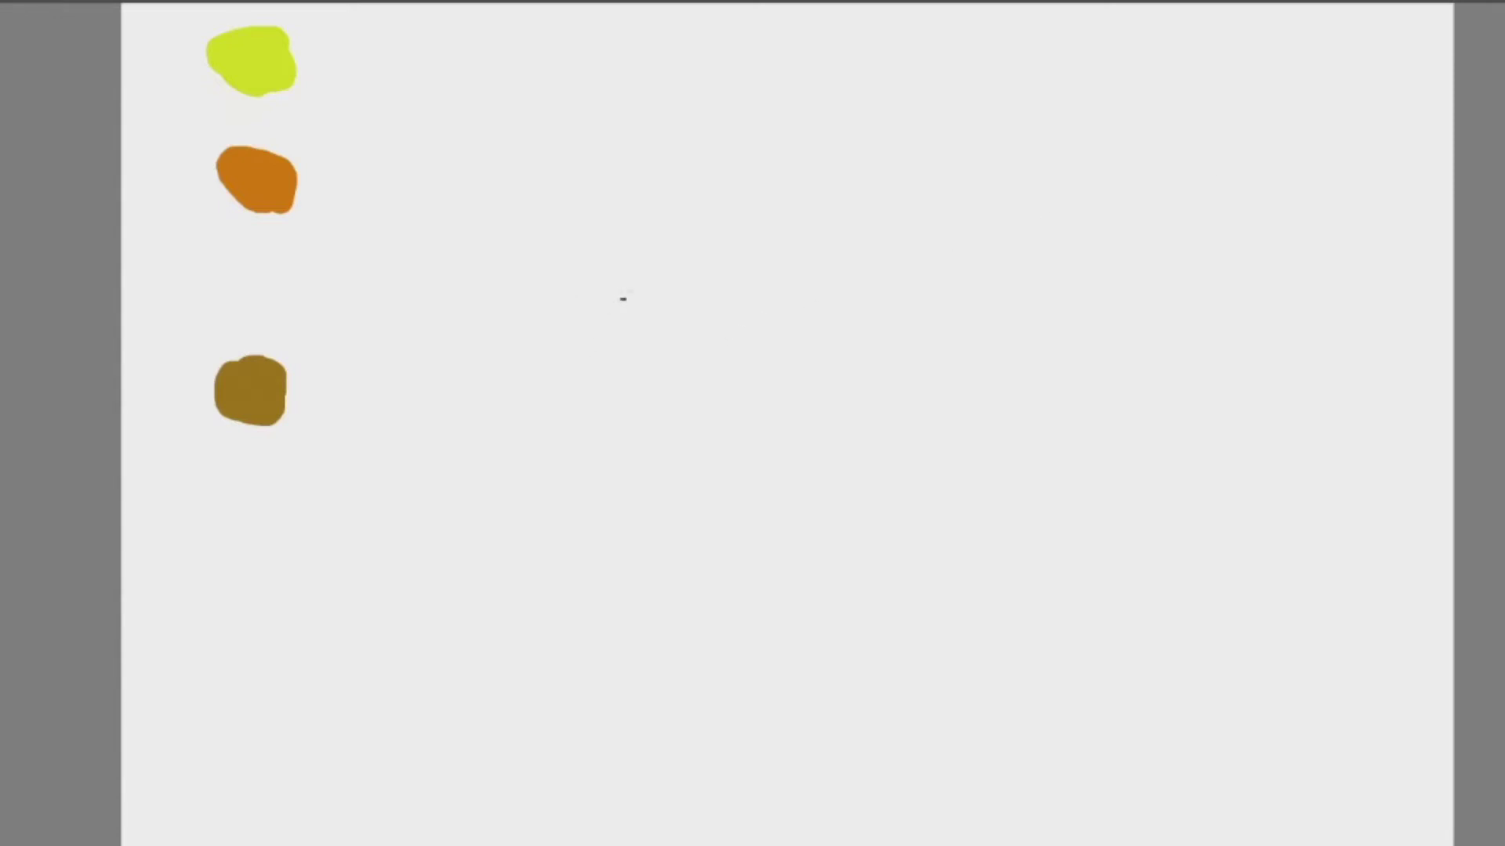
mouse_move(760, 212)
left_mouse_down()
mouse_move(718, 371)
mouse_move(750, 414)
mouse_move(896, 413)
mouse_move(945, 384)
mouse_move(923, 317)
mouse_move(806, 174)
mouse_move(789, 177)
mouse_move(746, 251)
mouse_move(801, 264)
mouse_move(828, 242)
mouse_move(859, 271)
left_mouse_up()
mouse_move(788, 350)
left_mouse_down()
mouse_move(877, 342)
mouse_move(876, 375)
mouse_move(867, 353)
left_mouse_up()
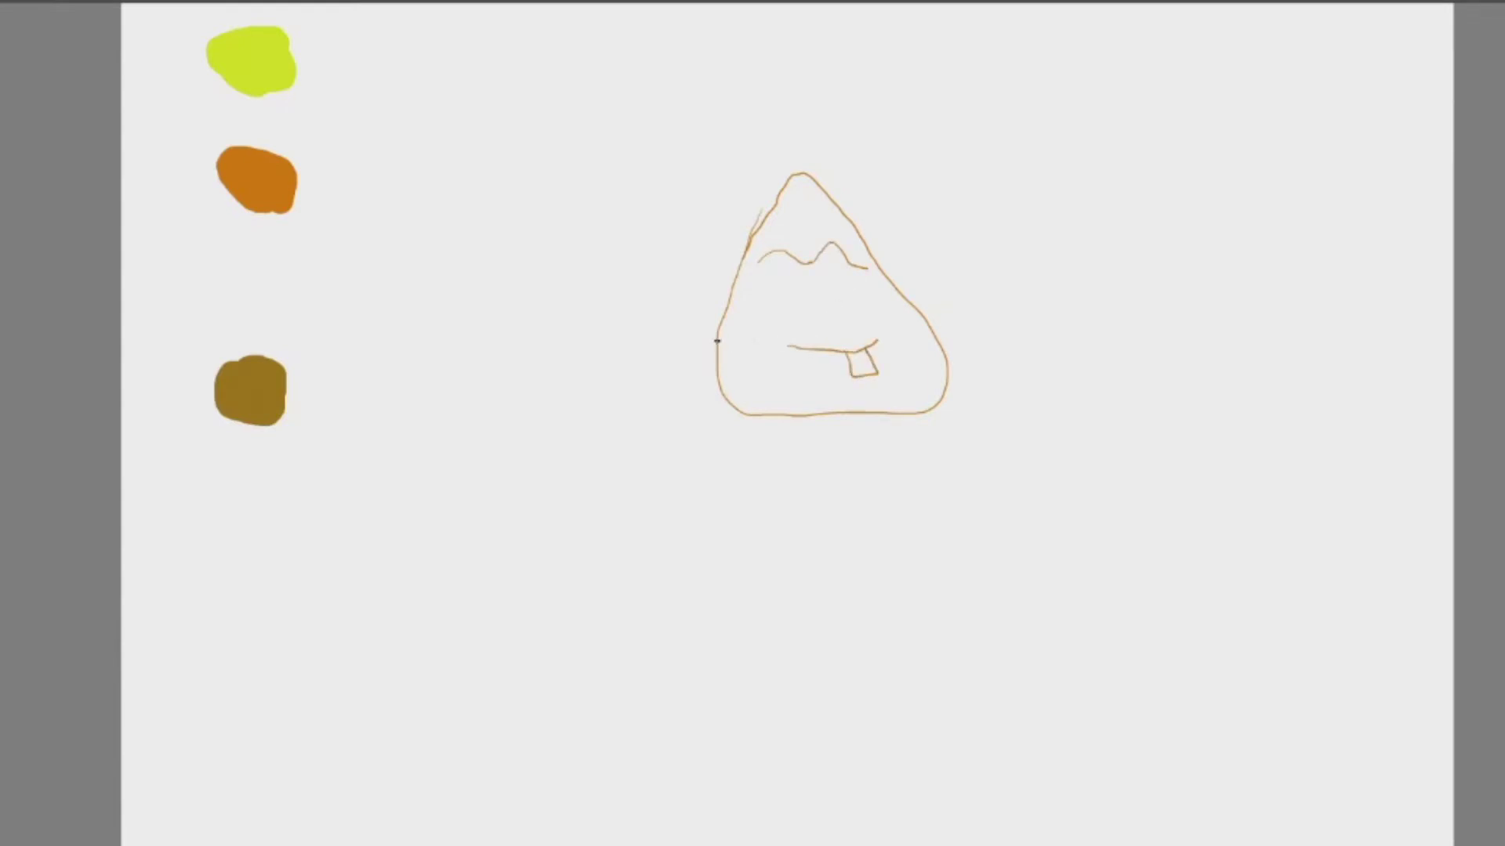
Draw two curved lines dividing the triangle into three bands and paint two lime green eyes below the brow
left_click_drag(734, 343, 920, 325)
left_click_drag(751, 235, 854, 234)
left_click_drag(772, 266, 780, 271)
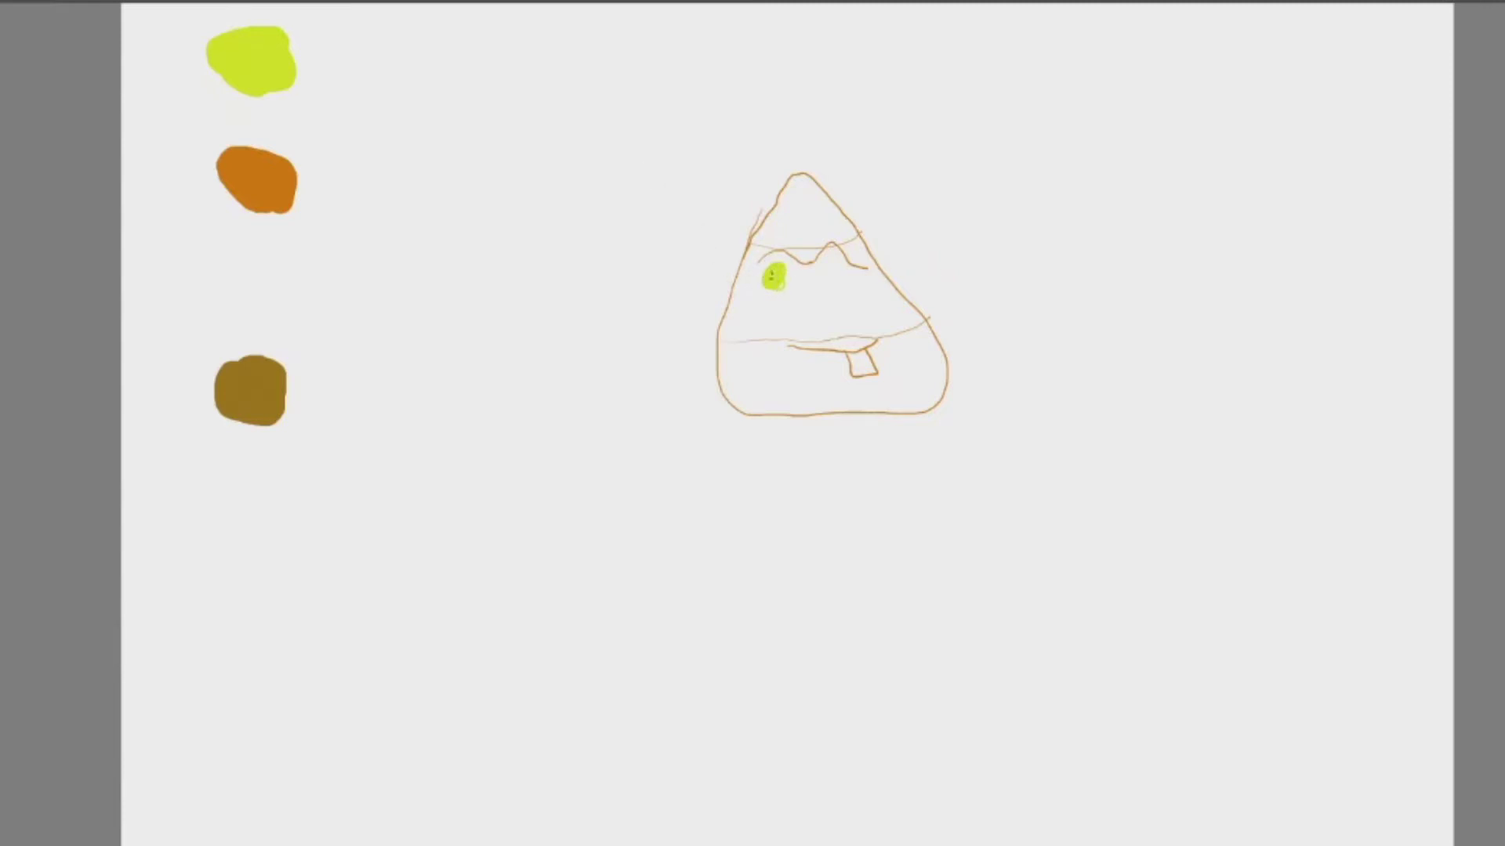
left_click_drag(827, 267, 831, 275)
left_click_drag(822, 278, 832, 270)
mouse_move(717, 343)
left_mouse_down()
mouse_move(737, 362)
mouse_move(709, 388)
mouse_move(762, 357)
mouse_move(728, 395)
mouse_move(771, 349)
mouse_move(752, 399)
mouse_move(921, 408)
mouse_move(780, 388)
mouse_move(768, 364)
mouse_move(815, 388)
mouse_move(787, 367)
left_mouse_up()
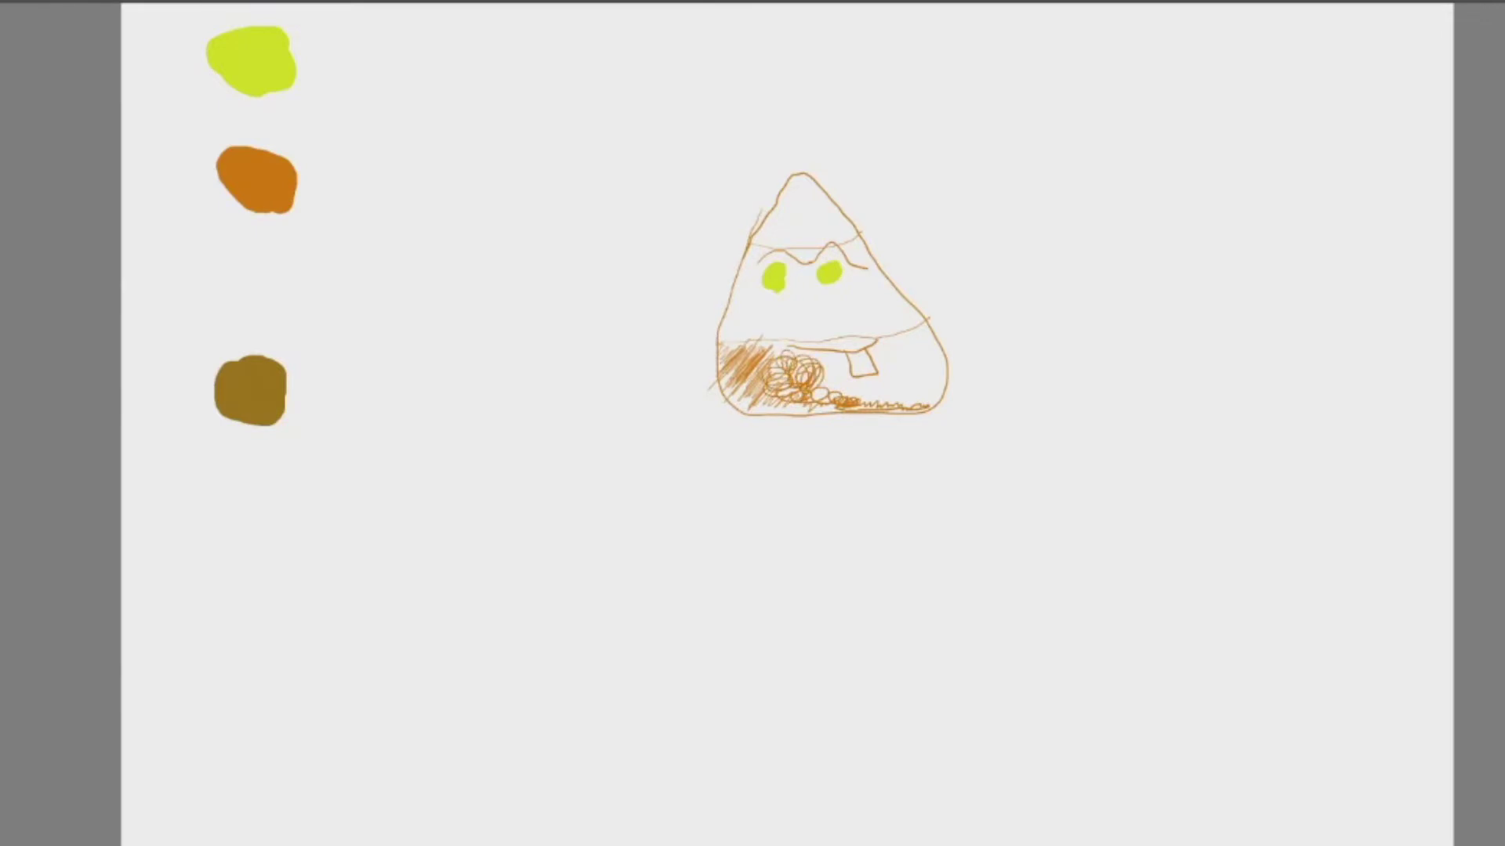
key("ctrl+z")
key("ctrl+z")
key("ctrl+z")
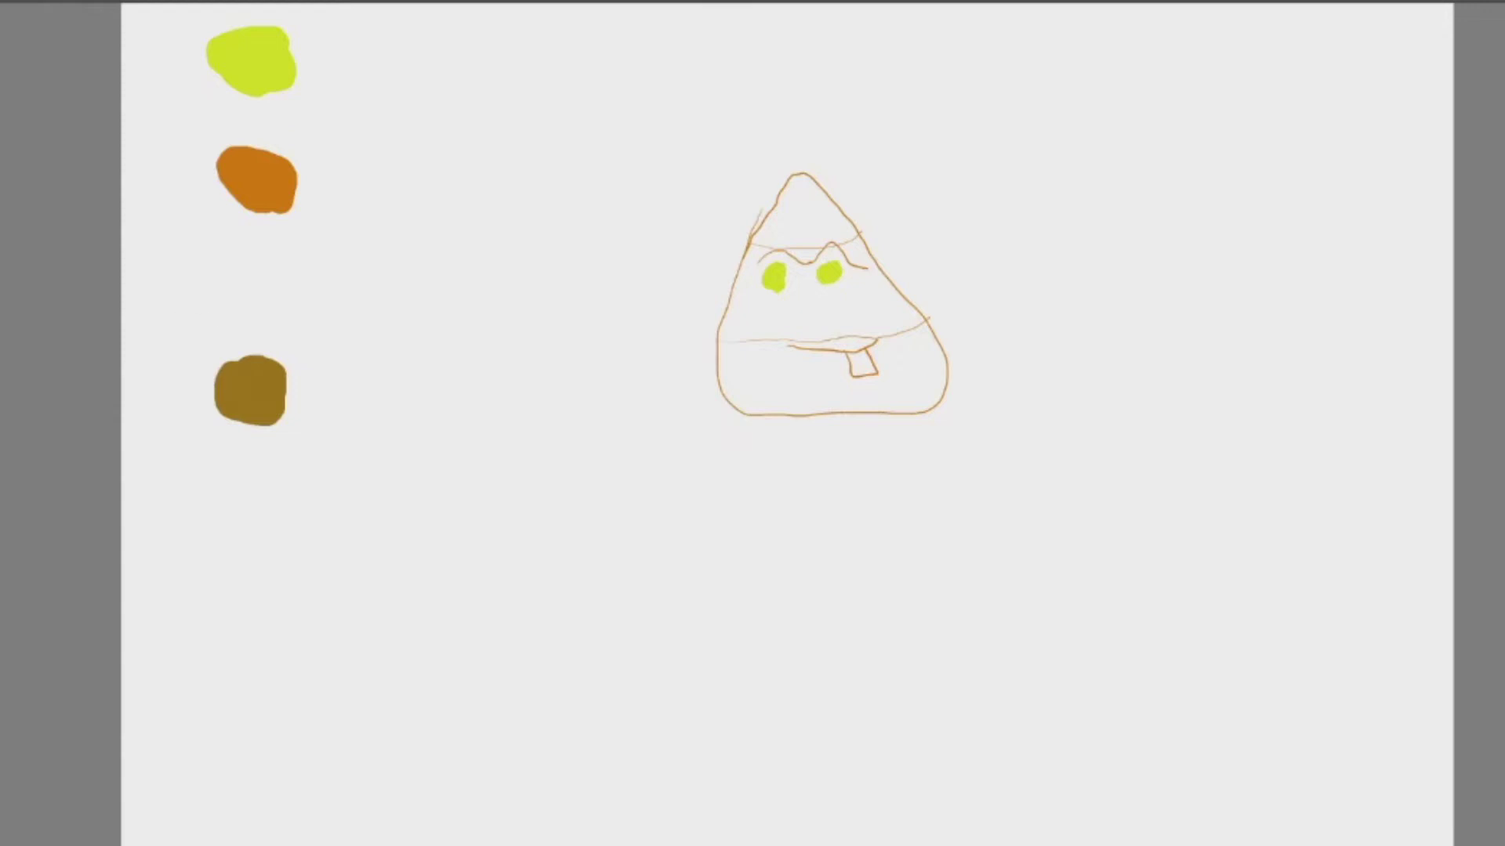
Try to fill the bottom band of the monster with orange, undoing each fill and closing the band's line at the edge
left_click(759, 380)
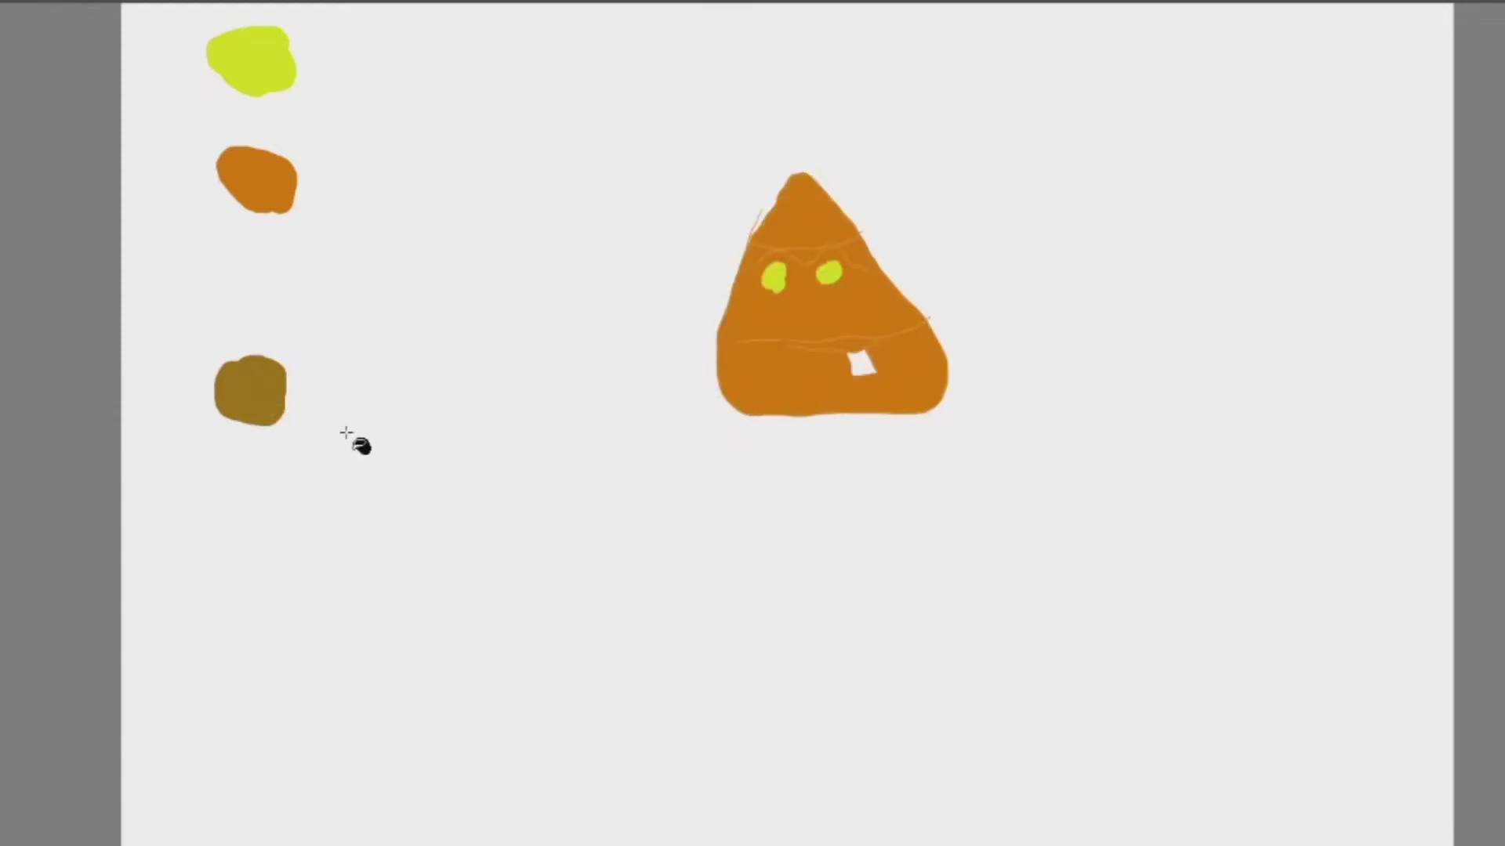
key("ctrl+z")
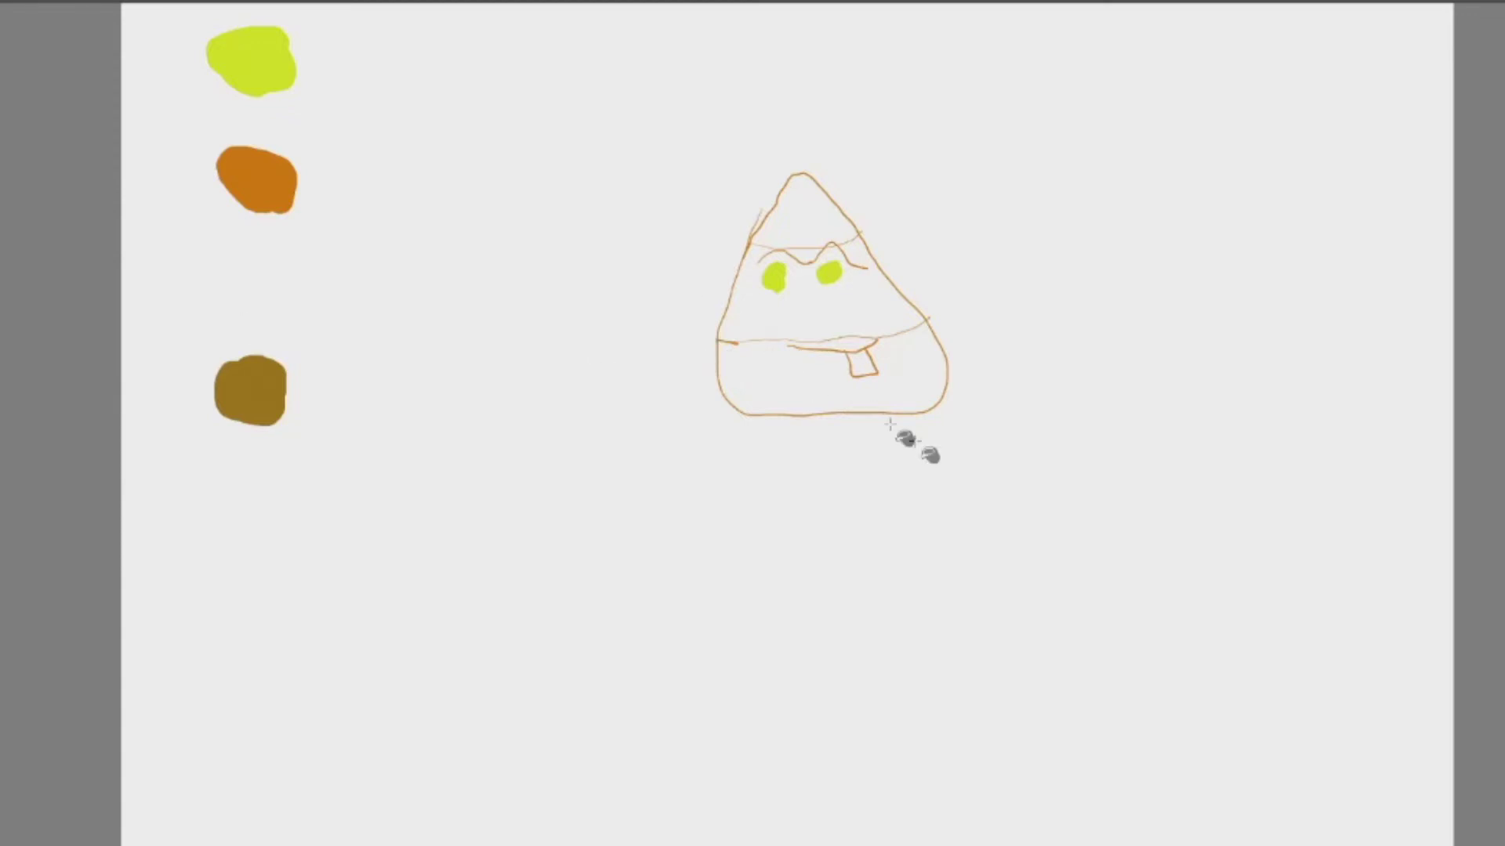
left_click(768, 377)
key("ctrl+z")
left_click(810, 374)
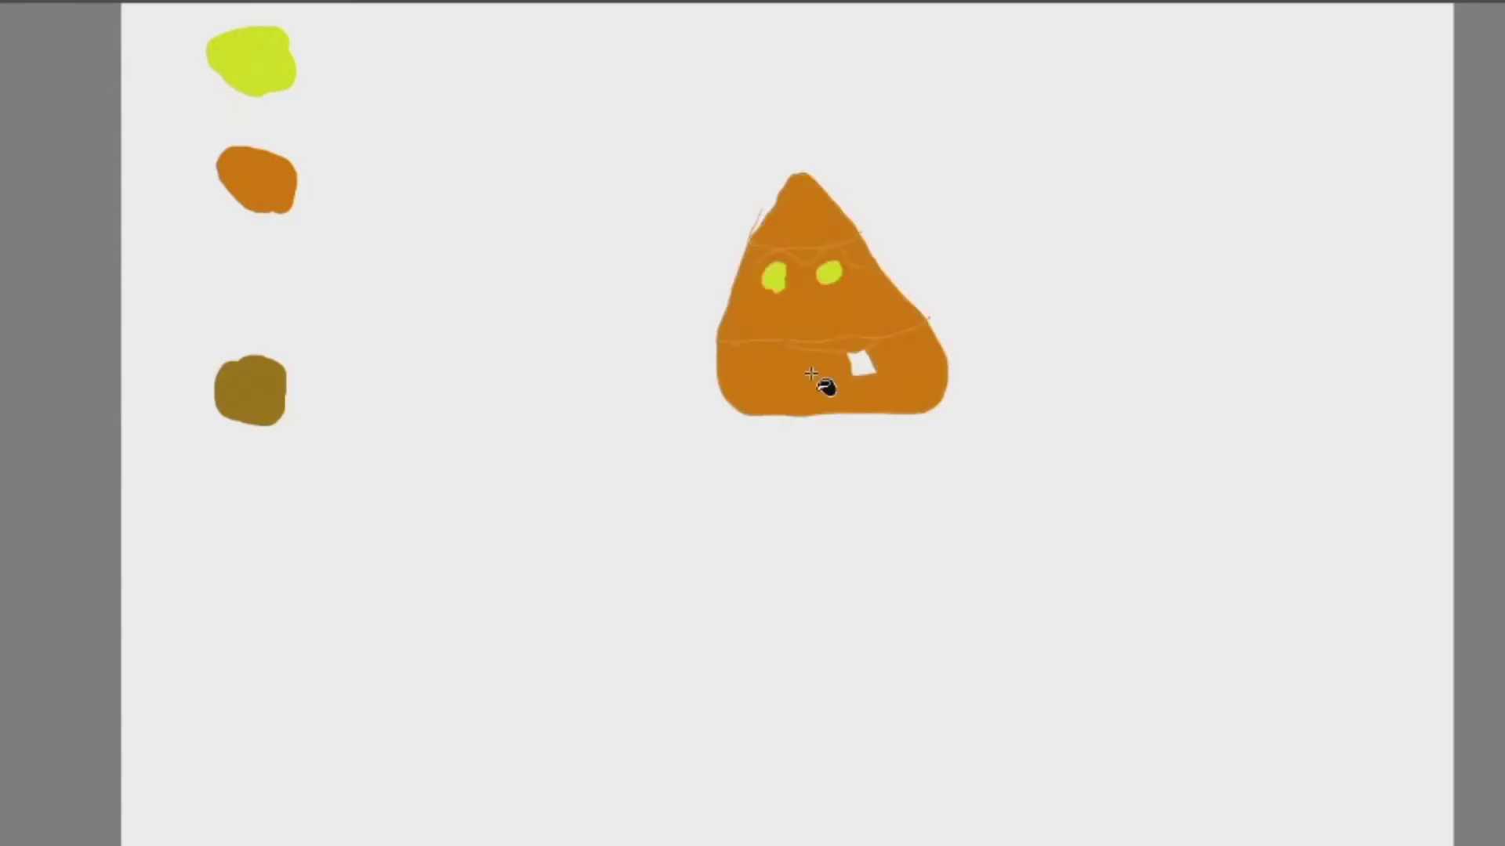
key("ctrl+z")
Fill the monster with orange, turn its tip white, and outline the tip with a thin brown line
left_click(794, 378)
mouse_move(756, 241)
left_mouse_down()
mouse_move(791, 191)
mouse_move(835, 225)
mouse_move(785, 223)
mouse_move(836, 225)
left_mouse_up()
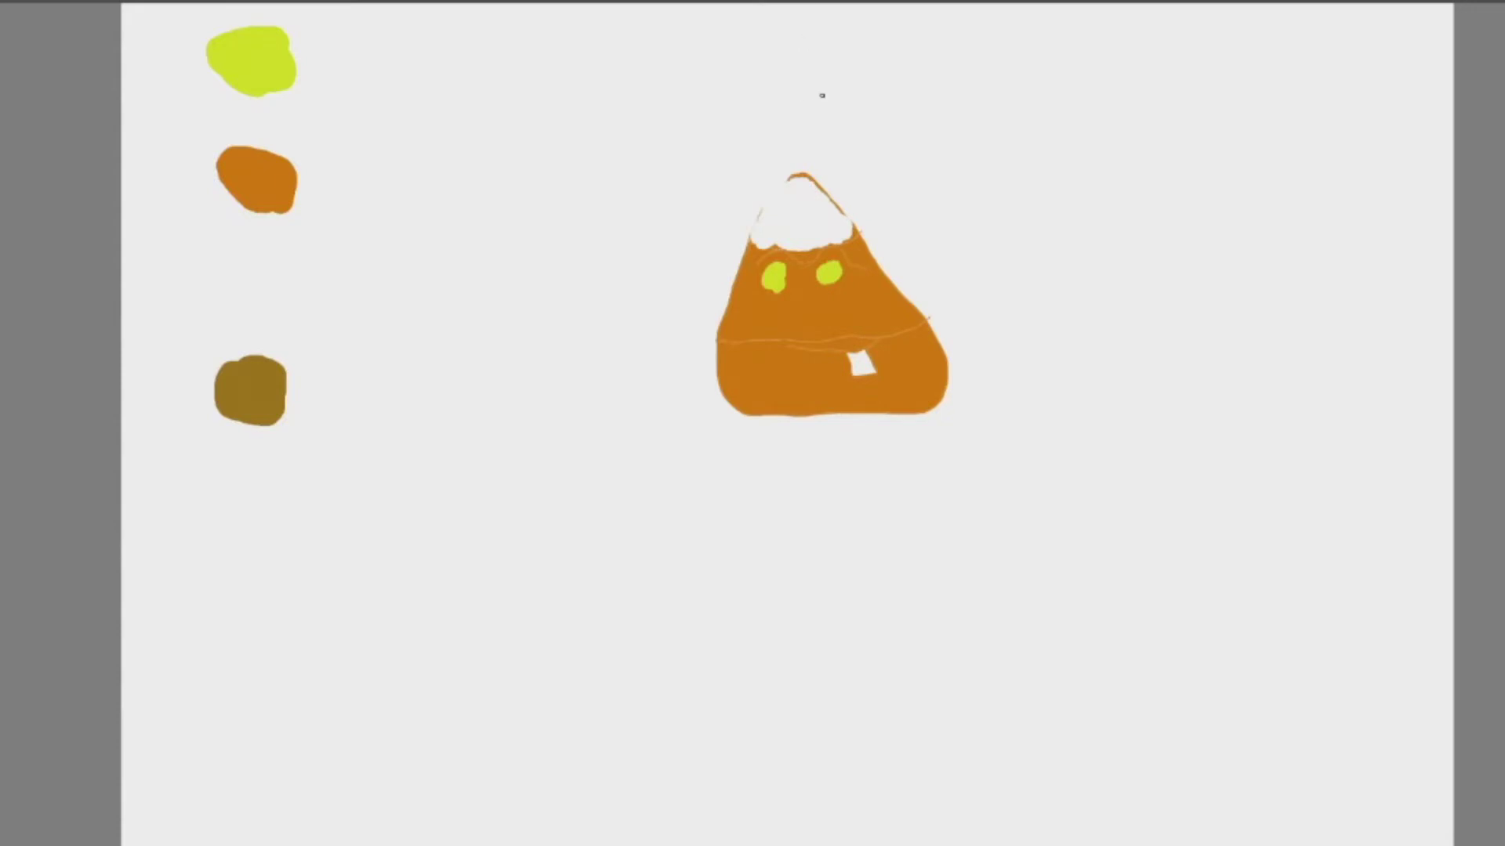
mouse_move(748, 234)
left_mouse_down()
mouse_move(806, 175)
mouse_move(852, 229)
left_mouse_up()
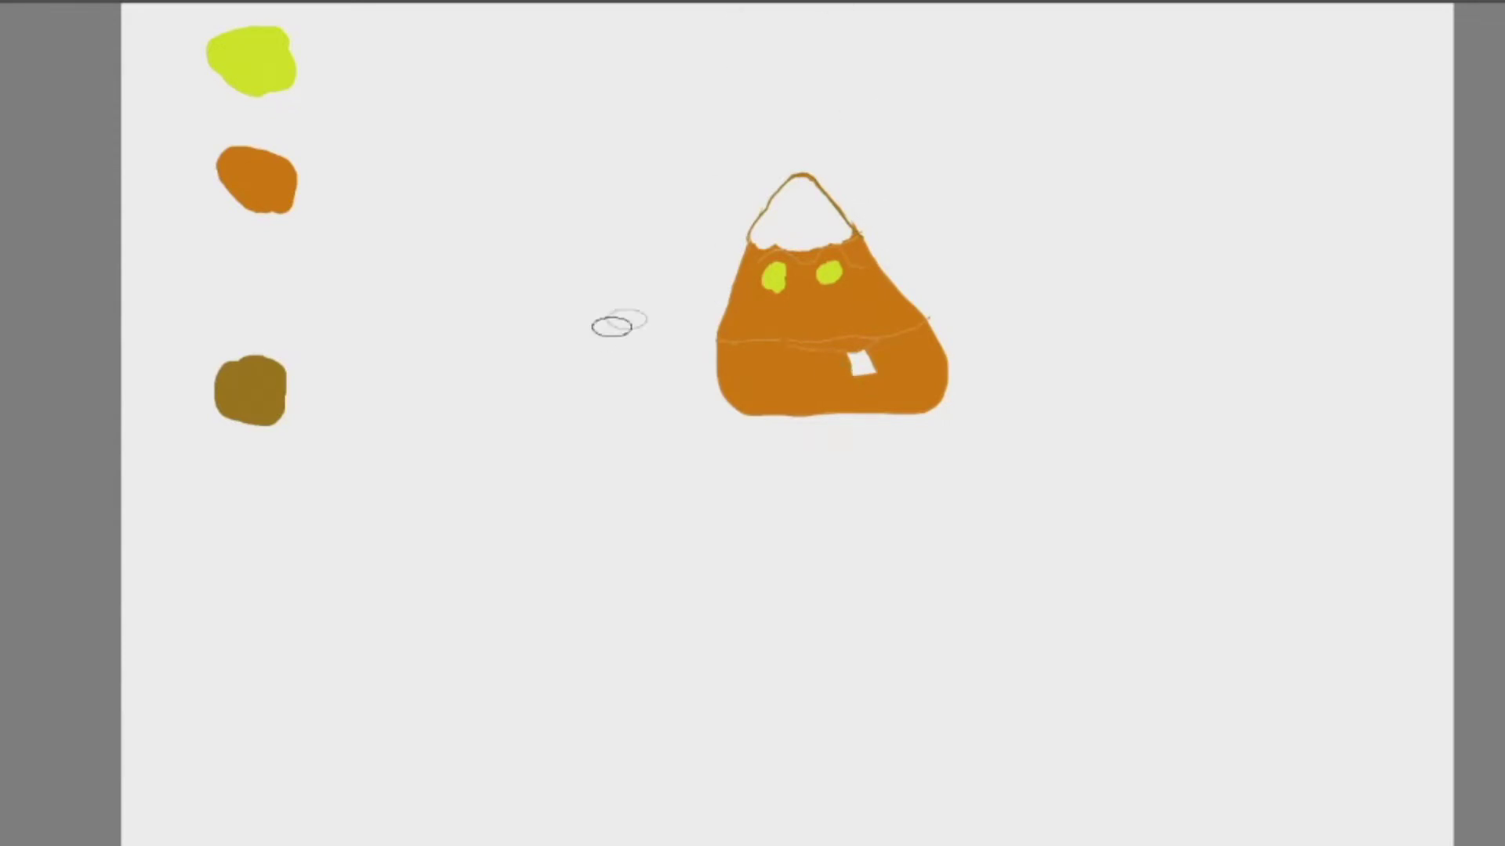
Paint the middle band solid lime green over the eyes and outline it in brown
left_click(735, 335)
mouse_move(735, 335)
left_mouse_down()
mouse_move(752, 258)
mouse_move(776, 314)
mouse_move(822, 327)
mouse_move(909, 318)
mouse_move(842, 252)
mouse_move(807, 298)
mouse_move(862, 297)
mouse_move(858, 271)
left_mouse_up()
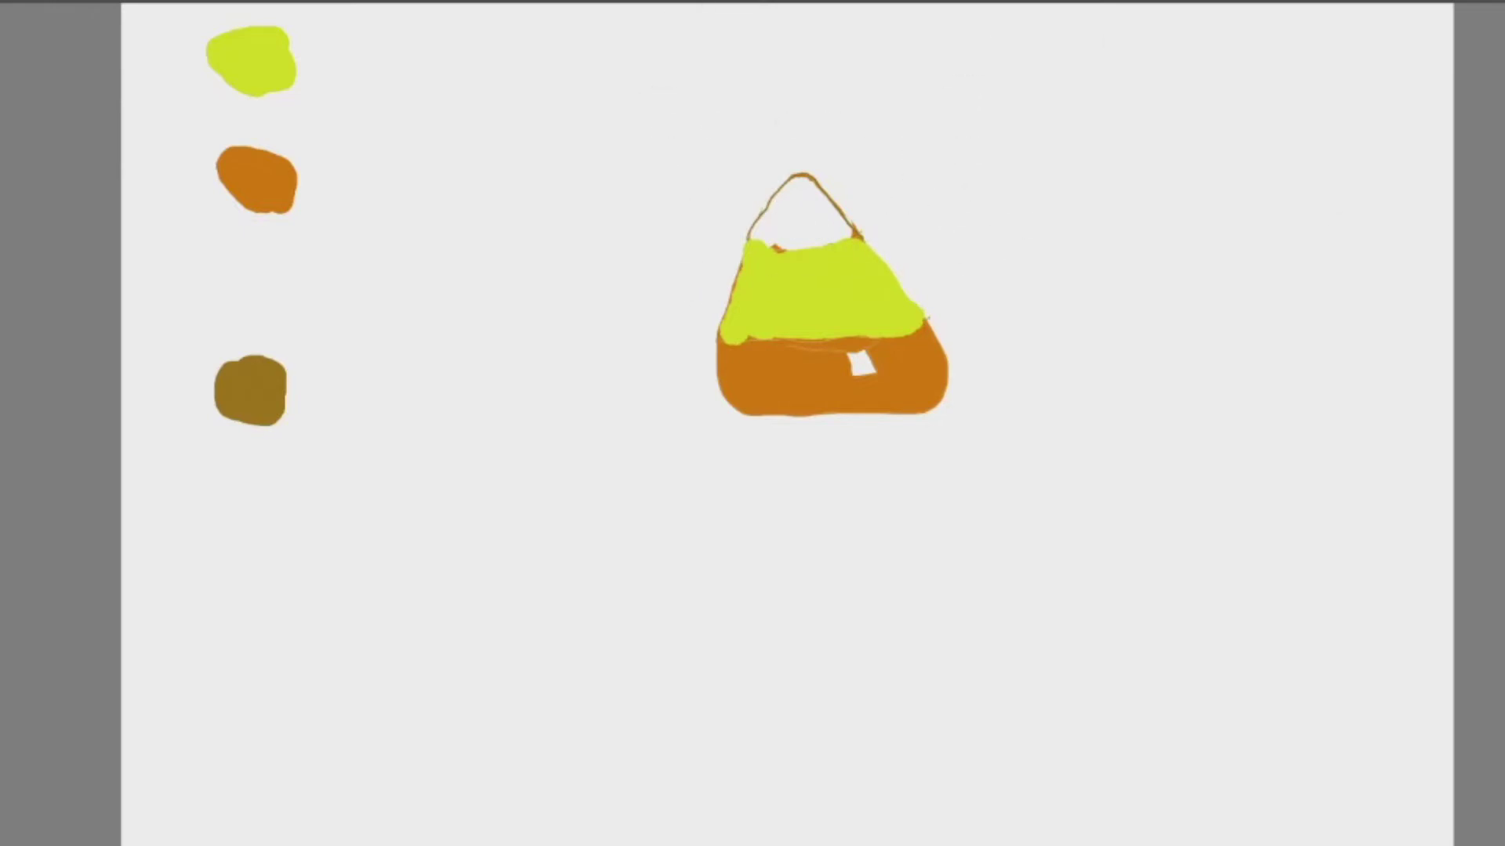
mouse_move(747, 233)
left_mouse_down()
mouse_move(724, 343)
mouse_move(919, 334)
mouse_move(923, 310)
mouse_move(859, 235)
left_mouse_up()
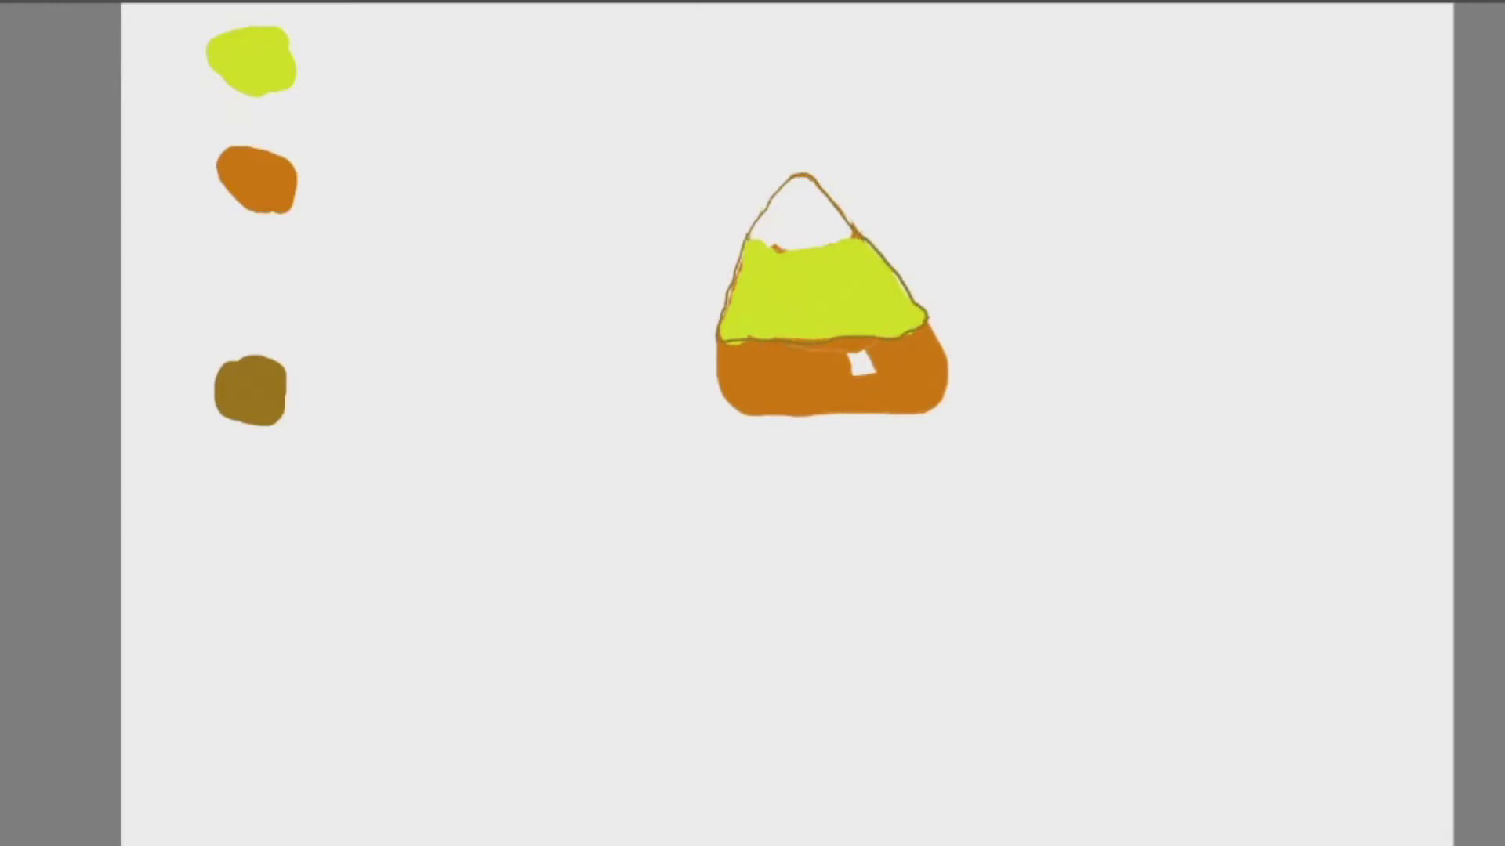
Outline the tooth, add a second white tooth beside it, and draw an orange wavy brow with two slanted filled eyes
mouse_move(871, 351)
left_mouse_down()
mouse_move(873, 373)
mouse_move(852, 374)
mouse_move(851, 357)
left_mouse_up()
left_click_drag(803, 350, 811, 362)
mouse_move(762, 266)
left_mouse_down()
mouse_move(858, 262)
mouse_move(822, 288)
mouse_move(837, 286)
mouse_move(838, 266)
mouse_move(771, 272)
left_mouse_up()
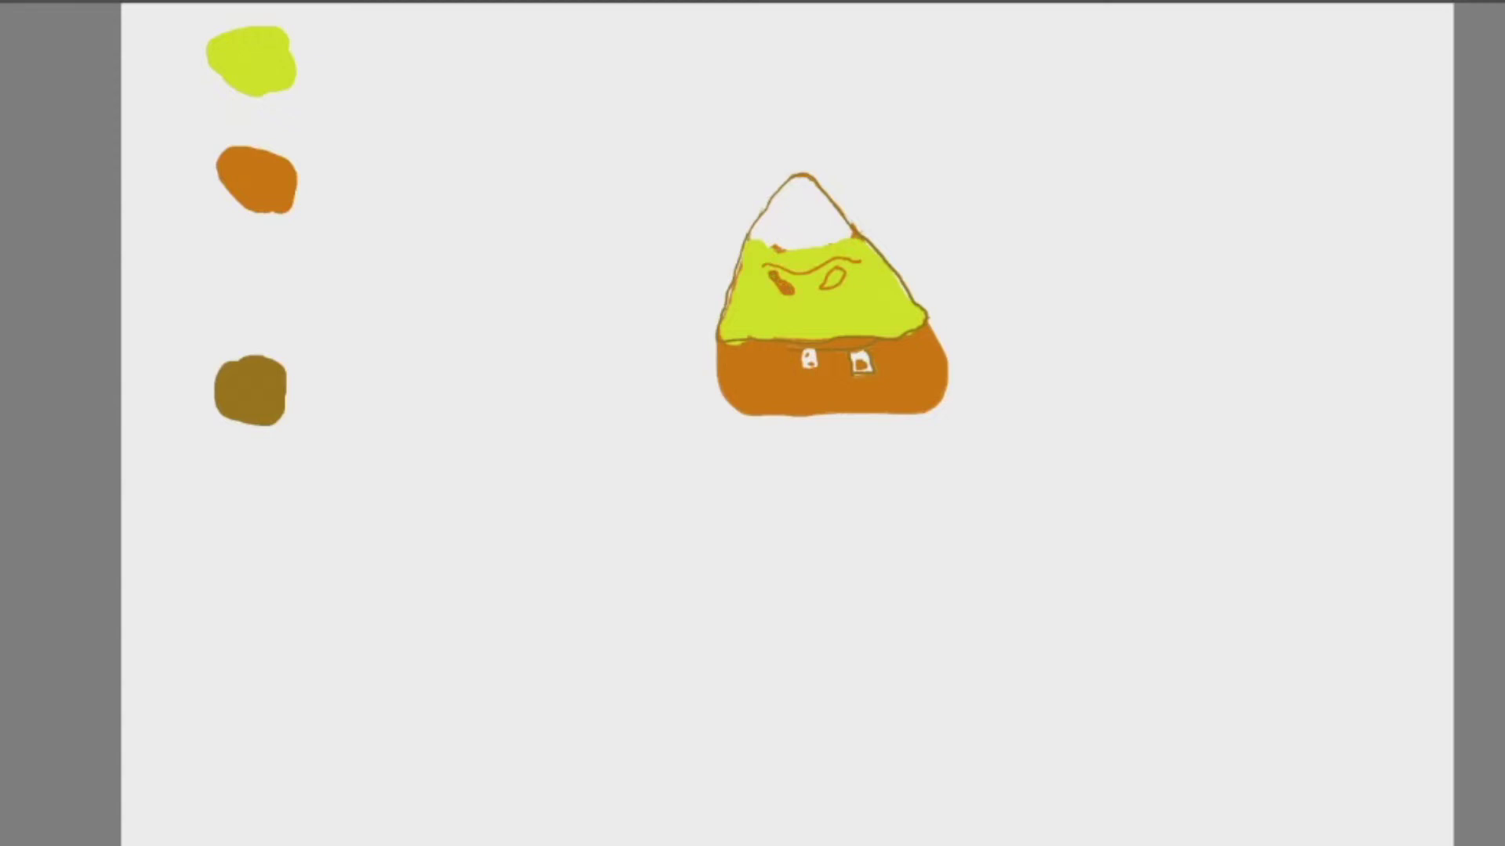
left_click_drag(825, 279, 839, 270)
Draw a row of thin wavy green grass blades across the monster's base, extending past both of its sides
mouse_move(609, 428)
left_mouse_down()
mouse_move(613, 393)
mouse_move(633, 393)
left_mouse_up()
mouse_move(640, 434)
left_mouse_down()
mouse_move(655, 398)
mouse_move(679, 419)
mouse_move(682, 395)
mouse_move(684, 419)
mouse_move(733, 401)
left_mouse_up()
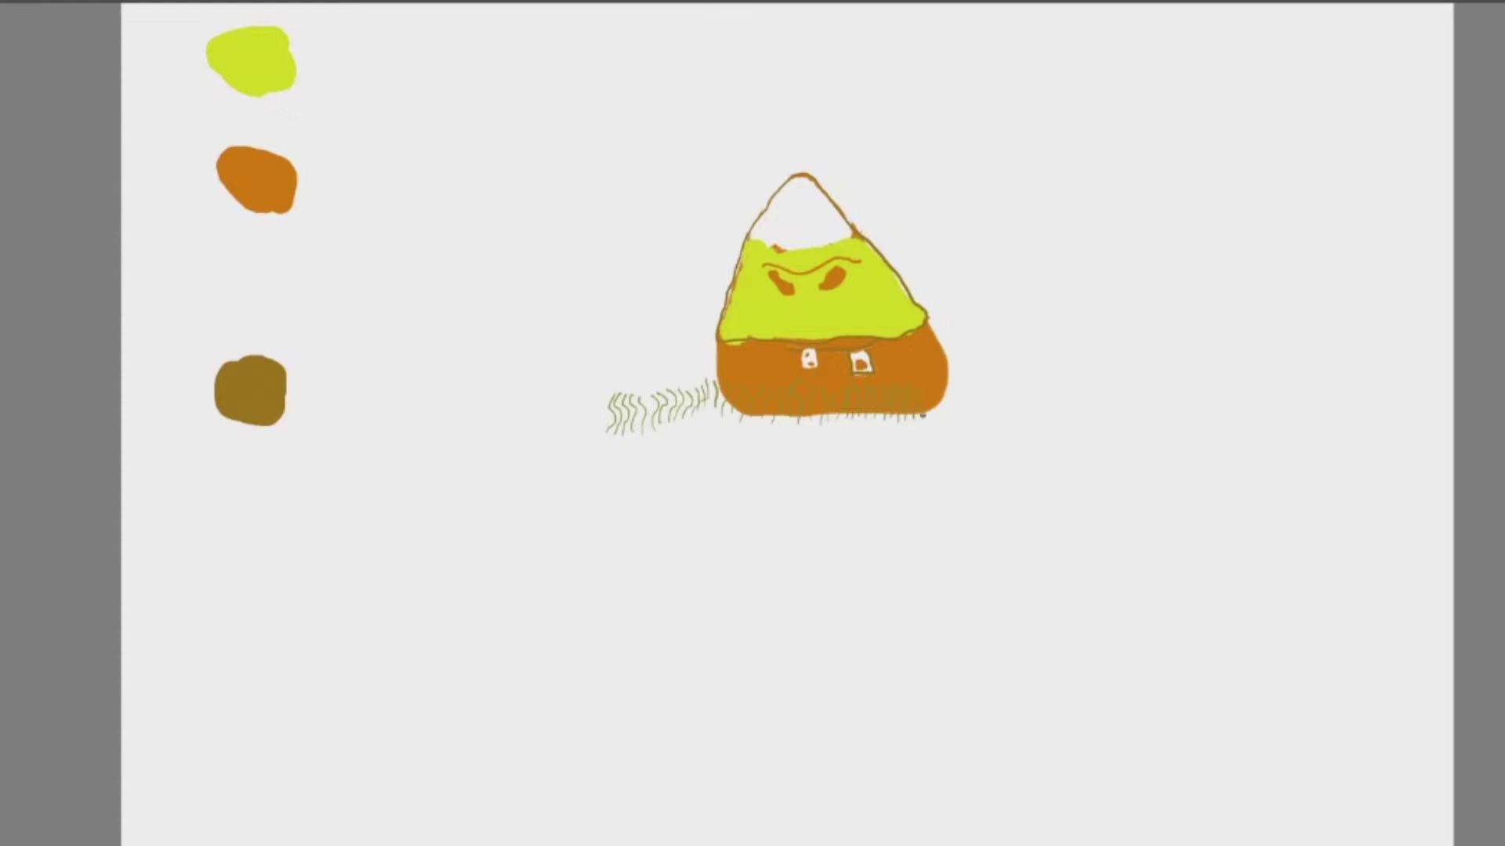
mouse_move(925, 421)
left_mouse_down()
mouse_move(955, 382)
mouse_move(966, 411)
mouse_move(970, 381)
mouse_move(975, 413)
mouse_move(979, 381)
mouse_move(985, 422)
mouse_move(986, 373)
mouse_move(991, 422)
mouse_move(1013, 387)
mouse_move(1014, 413)
mouse_move(1023, 369)
left_mouse_up()
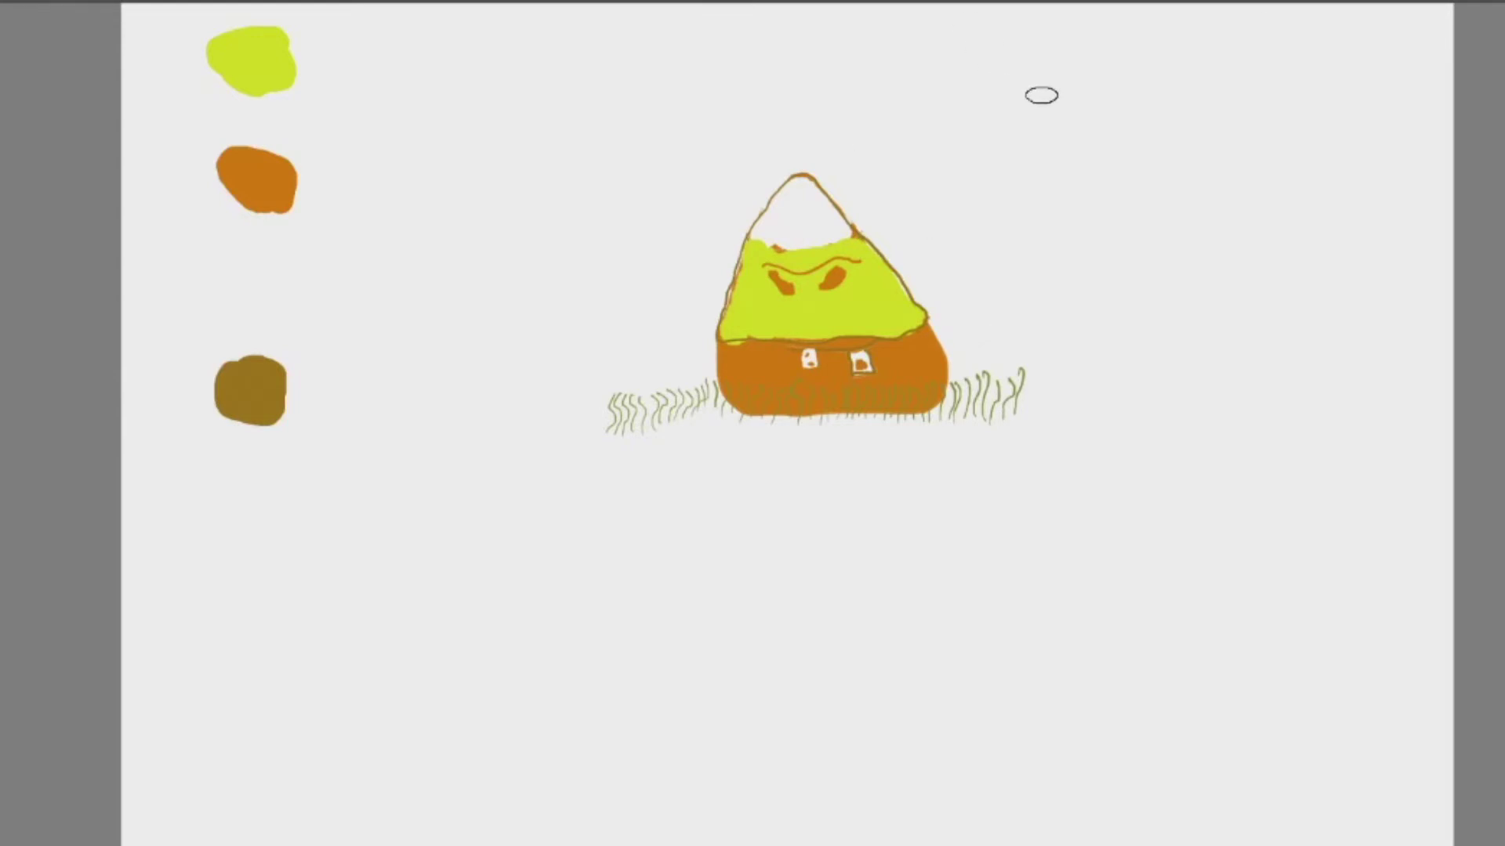
Paint a thick brown post with a crossbeam beside the monster and hang a short green cord from the beam's outer end
mouse_move(1068, 421)
left_mouse_down()
mouse_move(1058, 261)
mouse_move(1009, 35)
left_mouse_up()
left_click_drag(928, 115, 1219, 107)
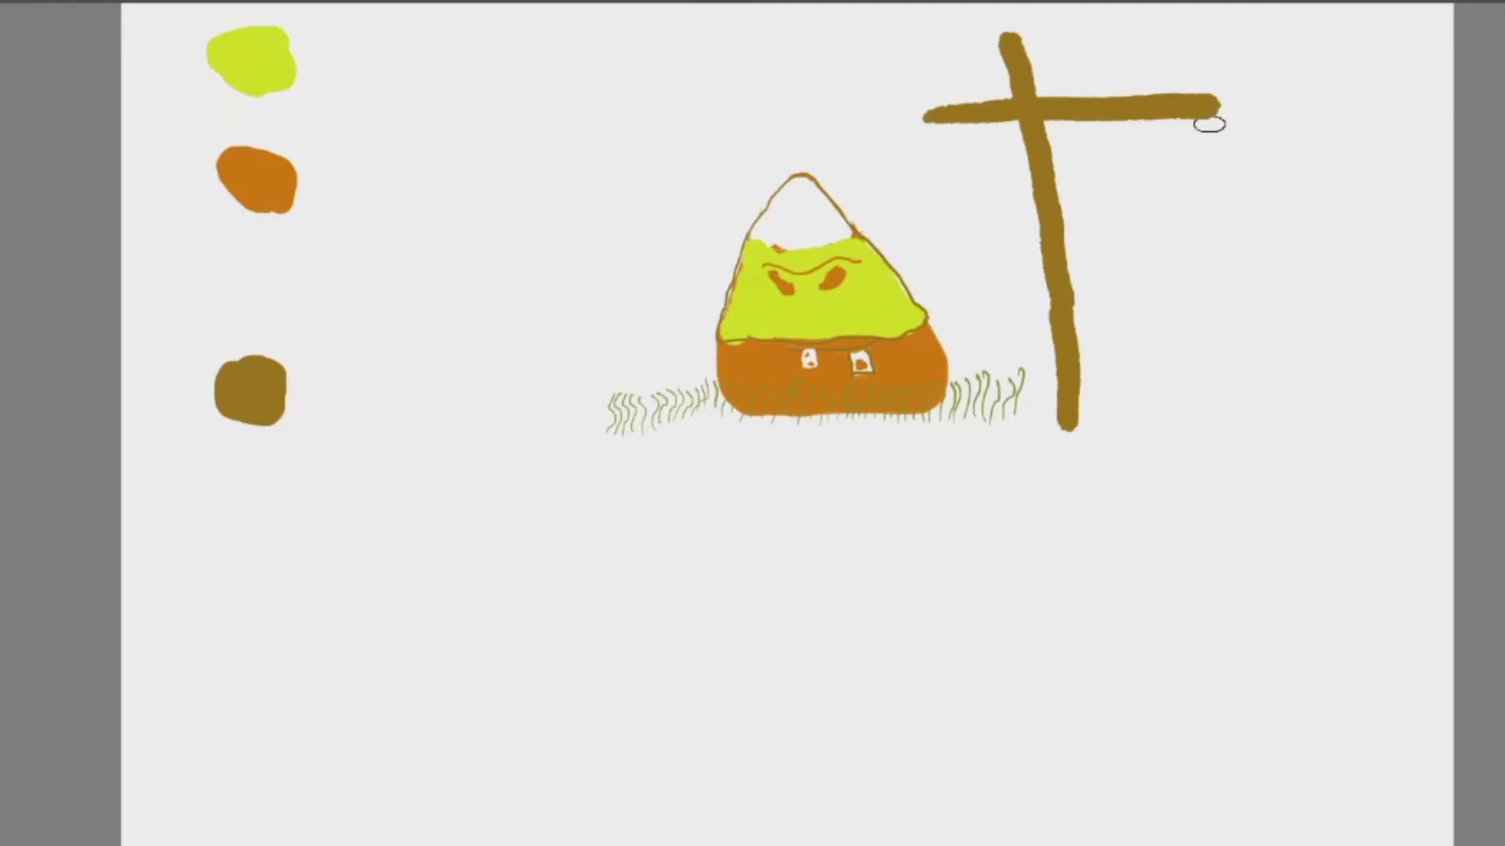
left_click_drag(1205, 117, 1204, 177)
Paint a small lime green lamp with a pale grey body at the lower end of the hanging cord
left_click(1194, 187)
mouse_move(1196, 190)
left_mouse_down()
mouse_move(1195, 205)
mouse_move(1193, 192)
mouse_move(1215, 202)
left_mouse_up()
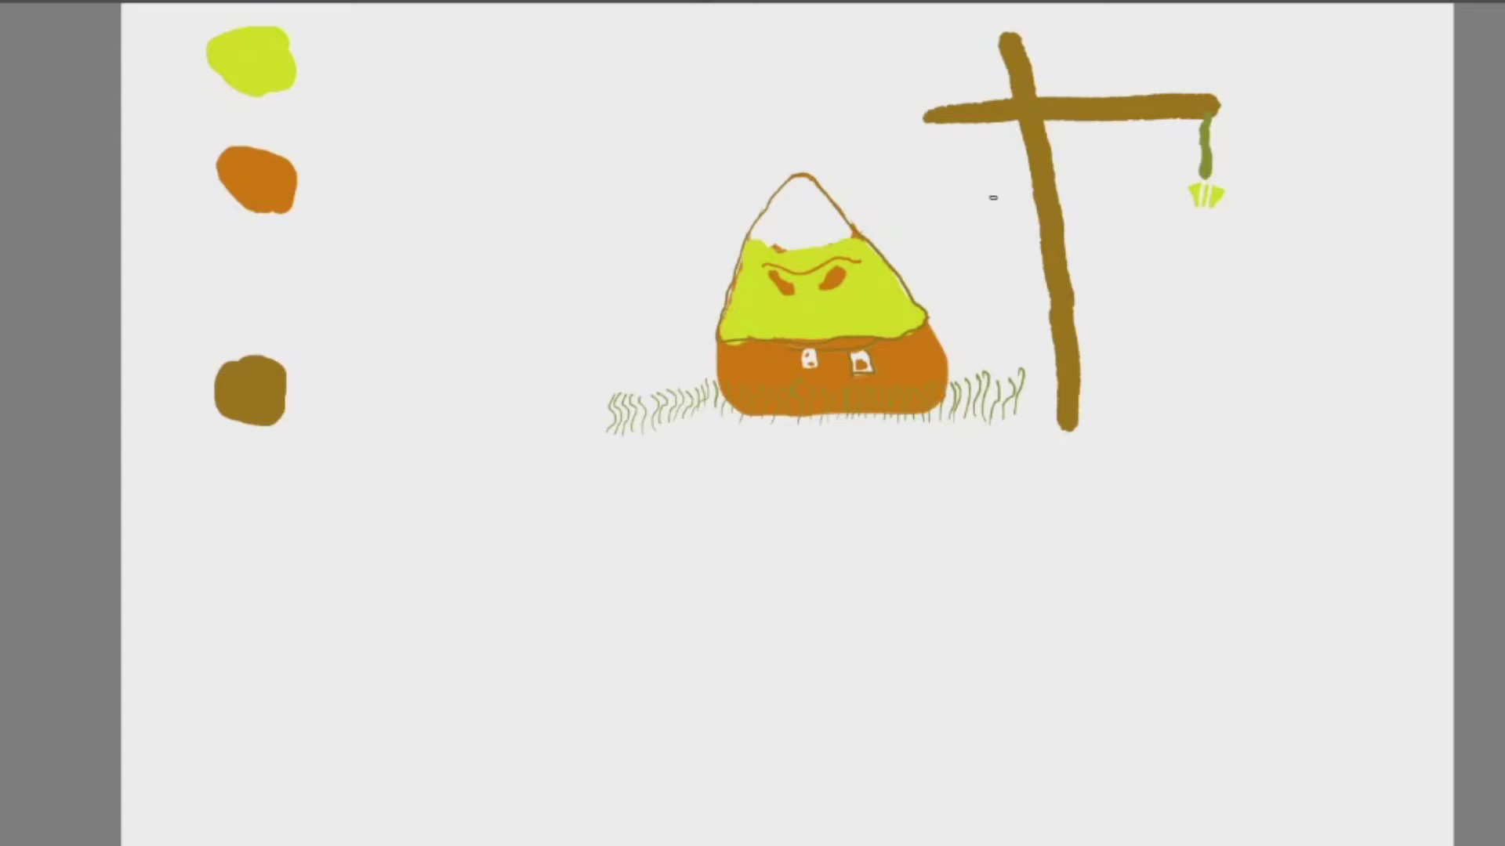
mouse_move(1204, 181)
left_mouse_down()
mouse_move(1188, 198)
mouse_move(1209, 184)
mouse_move(1208, 213)
mouse_move(1215, 185)
mouse_move(1208, 201)
left_mouse_up()
Draw wavy lime green light rays around the lamp and a thin brown ground line beneath the grass, monster and post
mouse_move(1228, 201)
left_mouse_down()
mouse_move(1263, 200)
mouse_move(1264, 221)
mouse_move(1160, 229)
mouse_move(1165, 197)
mouse_move(1149, 205)
left_mouse_up()
mouse_move(1199, 234)
left_mouse_down()
mouse_move(1193, 270)
mouse_move(1256, 269)
left_mouse_up()
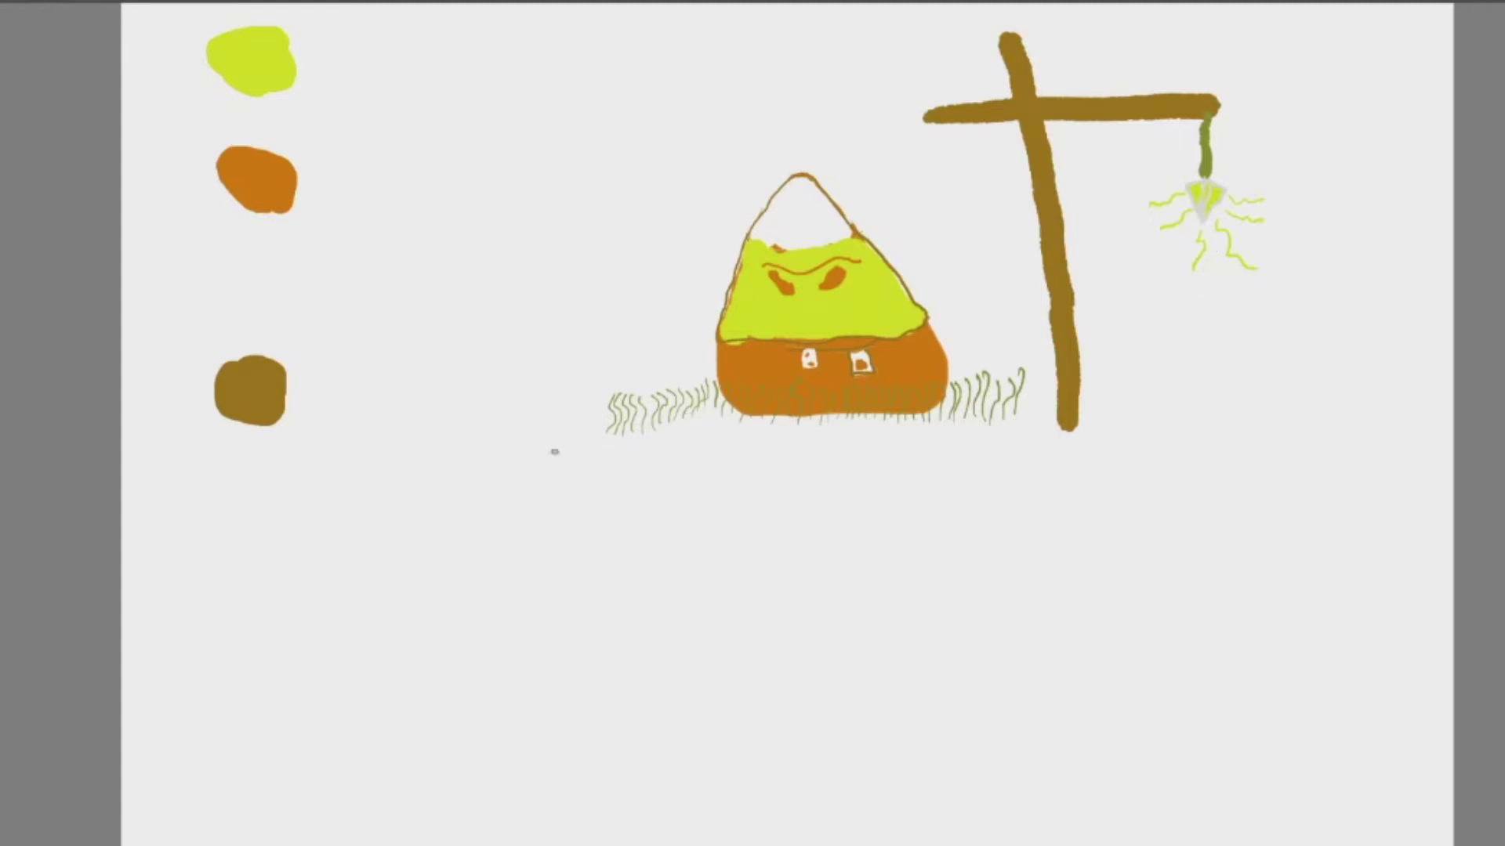
mouse_move(604, 429)
left_mouse_down()
mouse_move(1059, 427)
mouse_move(1298, 471)
left_mouse_up()
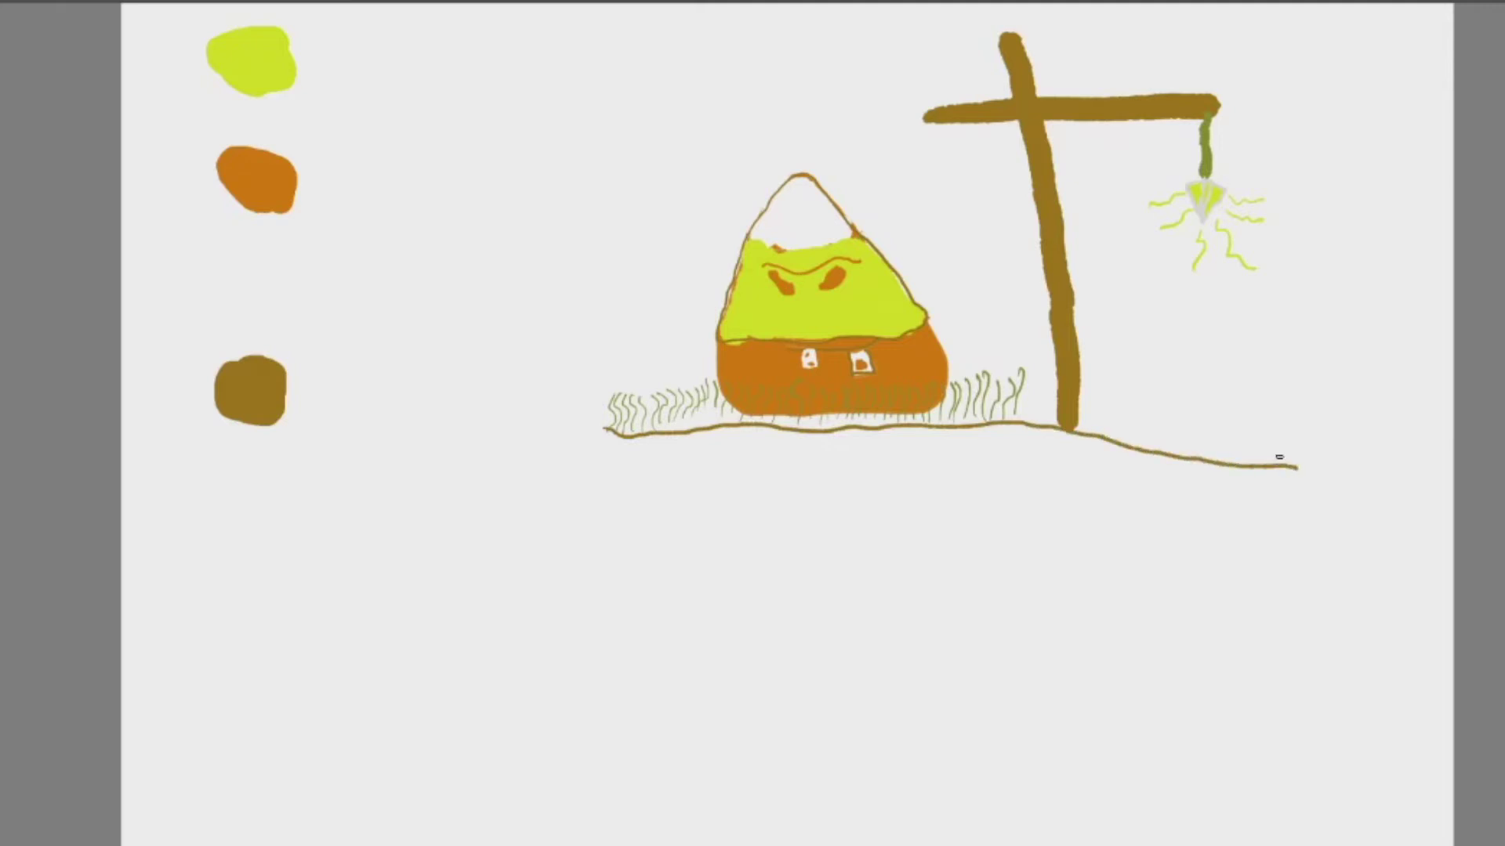